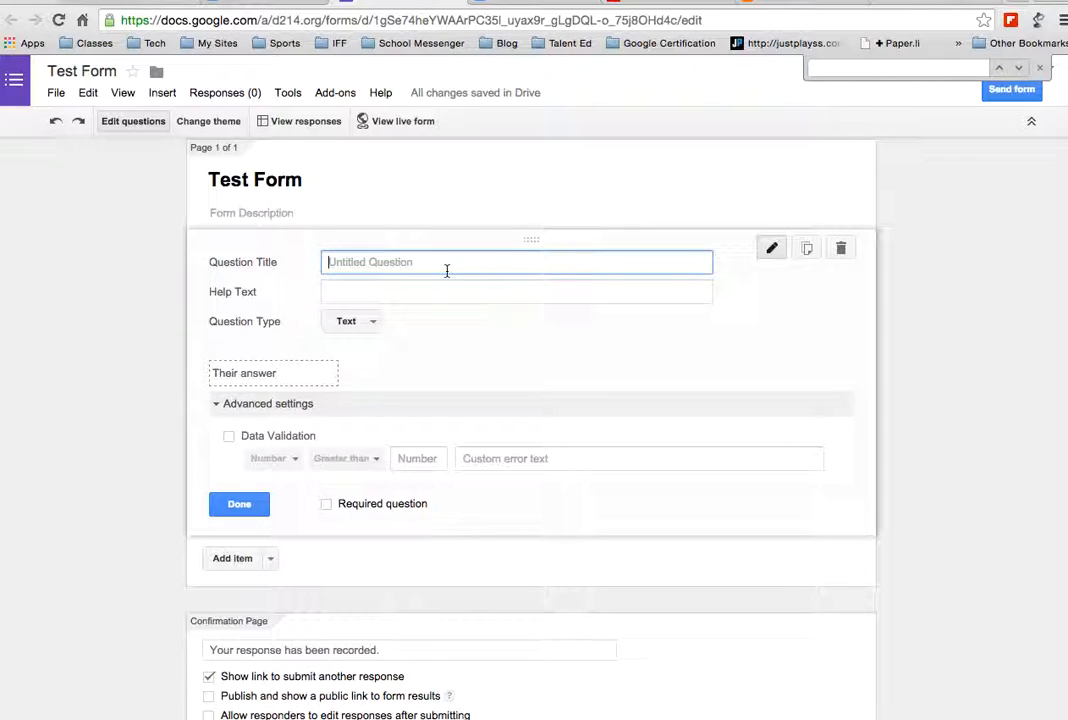
Title the text question "Please enter your email address." and turn on data validation
text(Please enter your email address.)
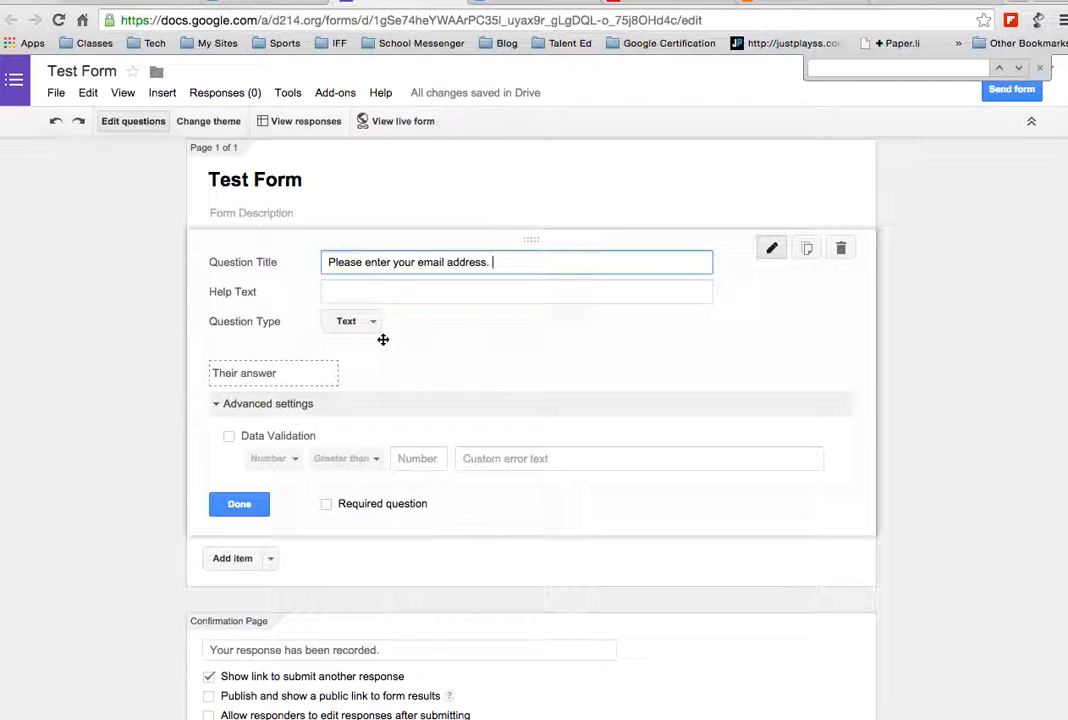
click(229, 438)
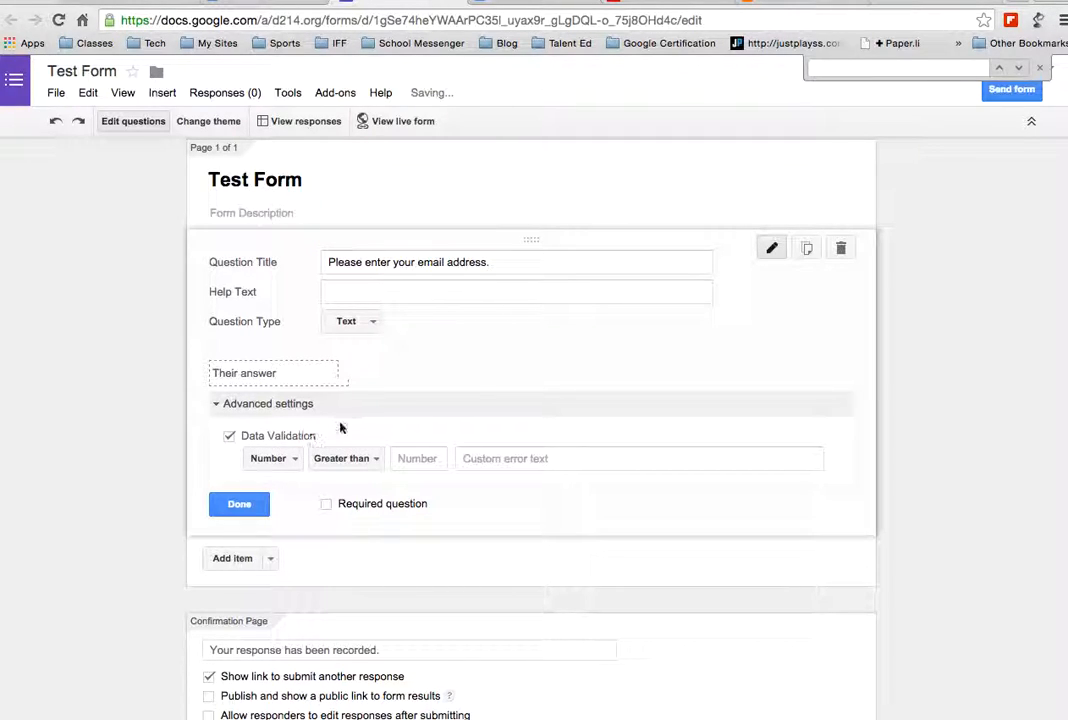
Validate the email answer as Text / Email address, mark it required, and finish the question
click(286, 464)
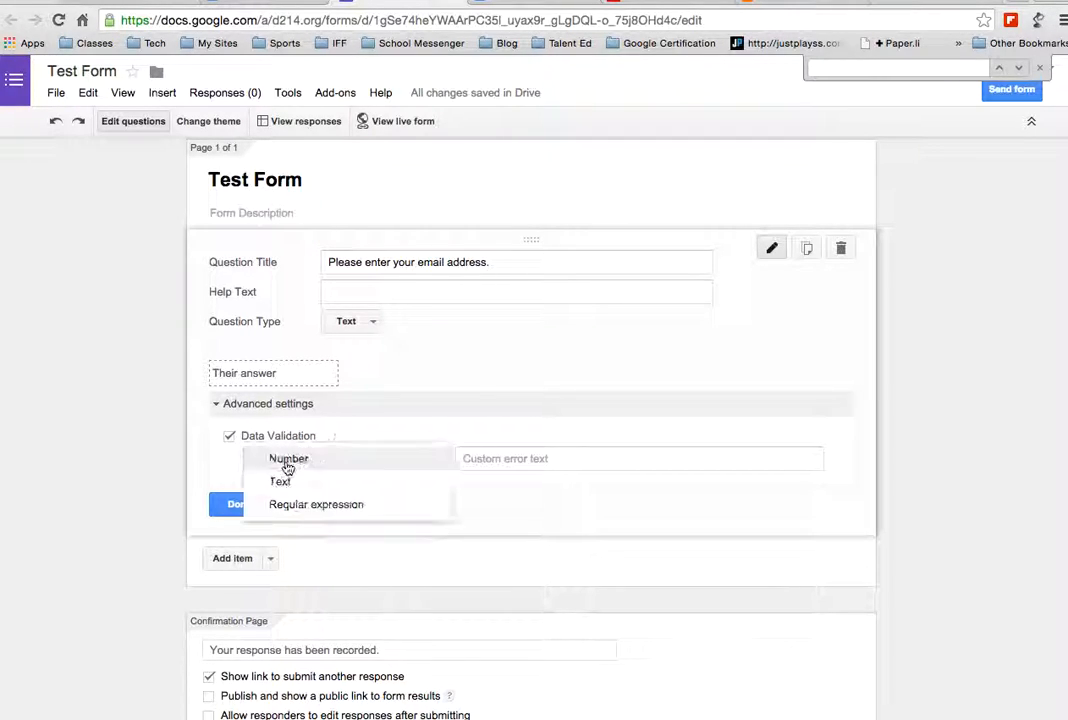
click(286, 483)
click(340, 459)
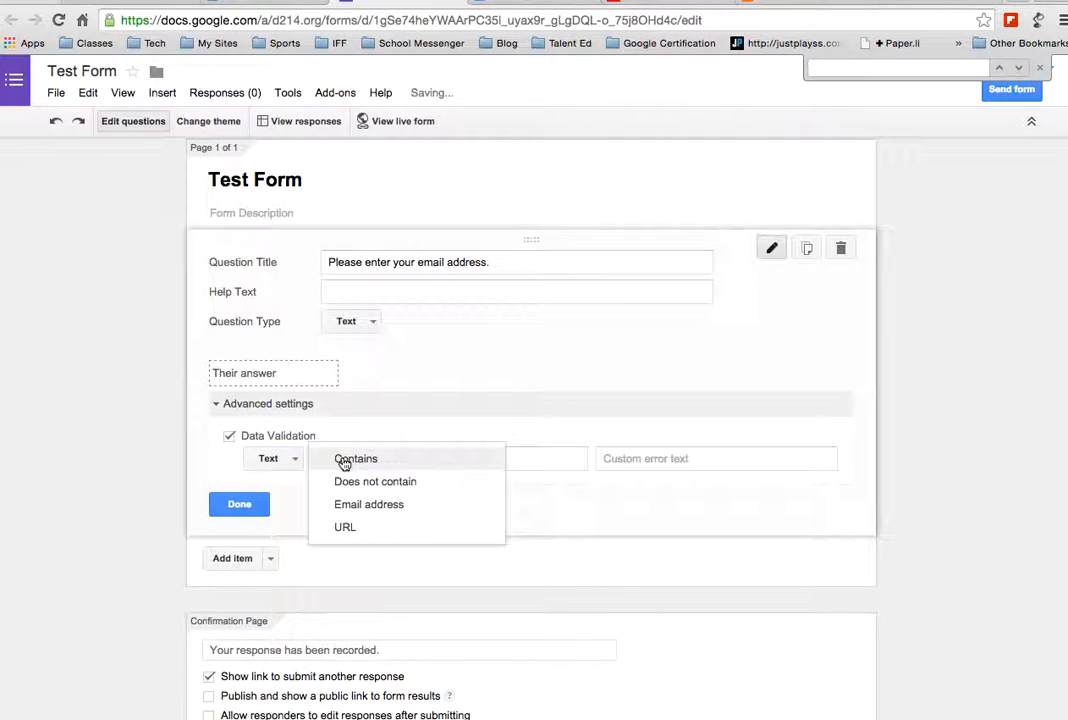
click(360, 505)
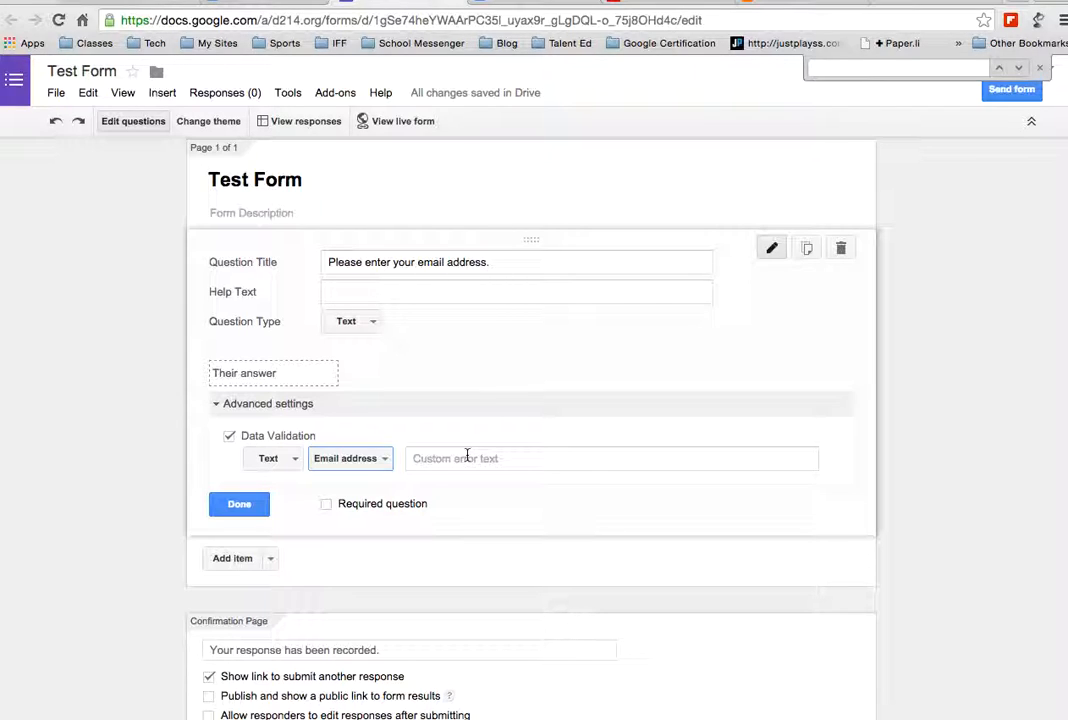
click(327, 504)
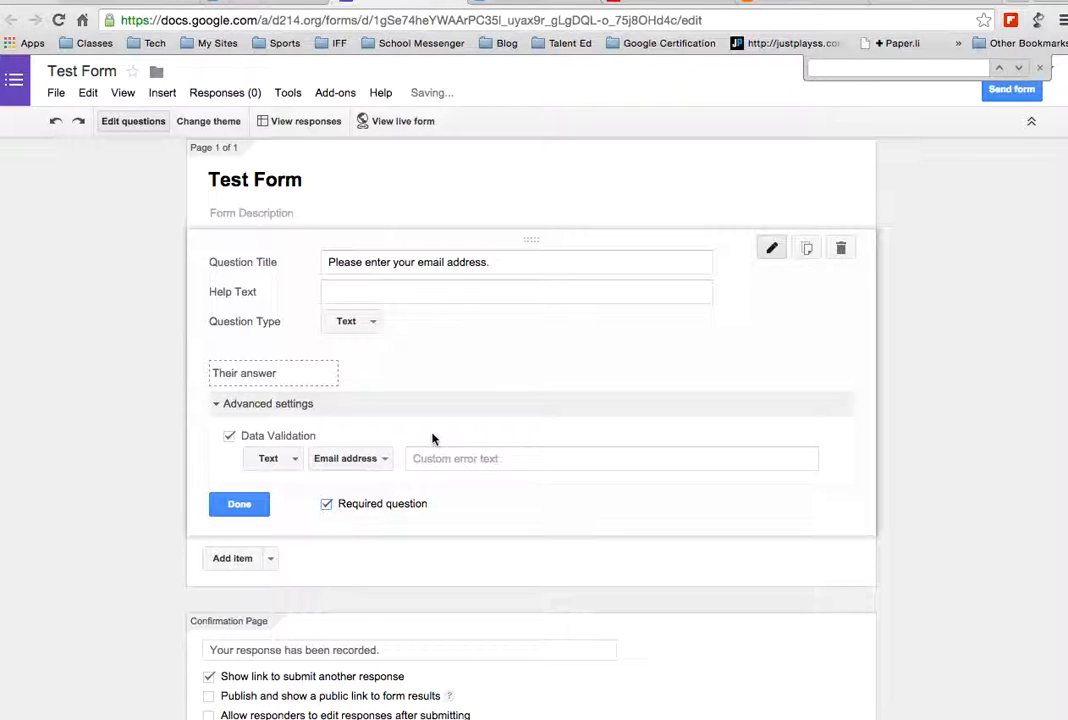
click(231, 506)
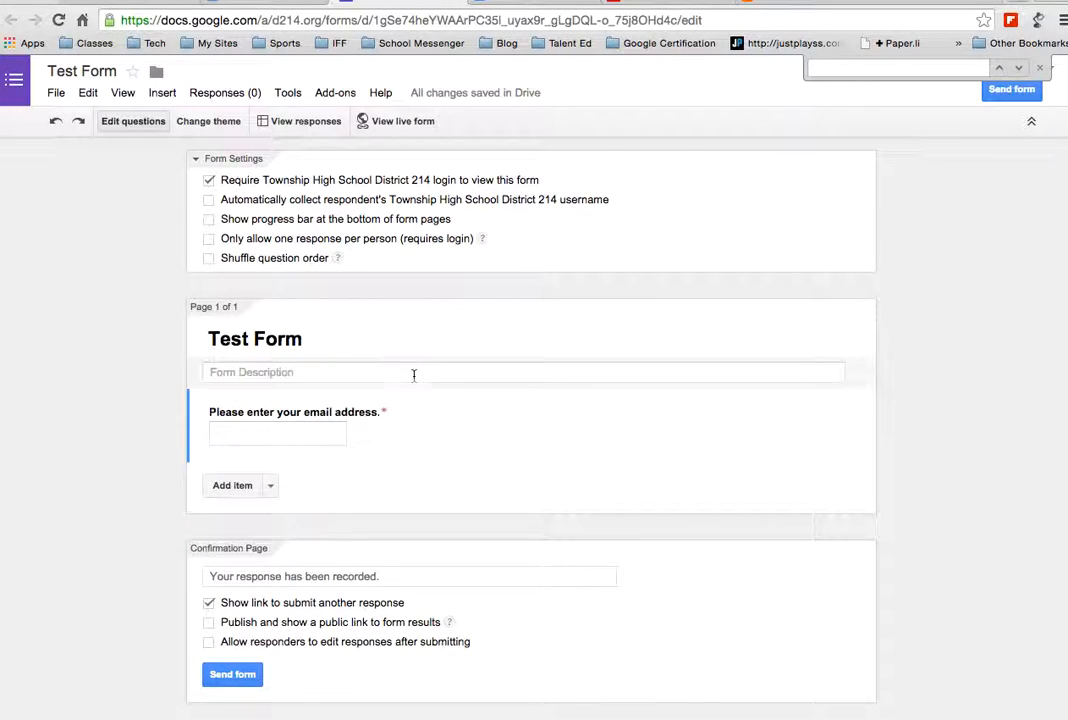
Add a text question titled "Please enter the number of pieces of pizza you want for the party."
click(248, 486)
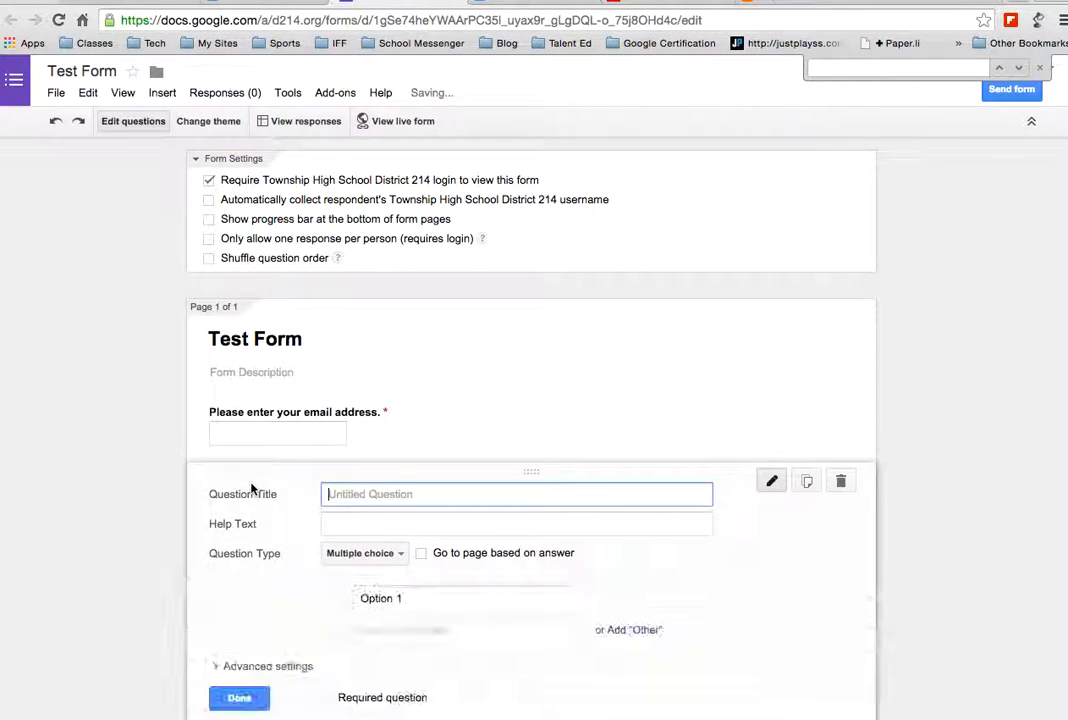
scroll(283, 573, down, 1)
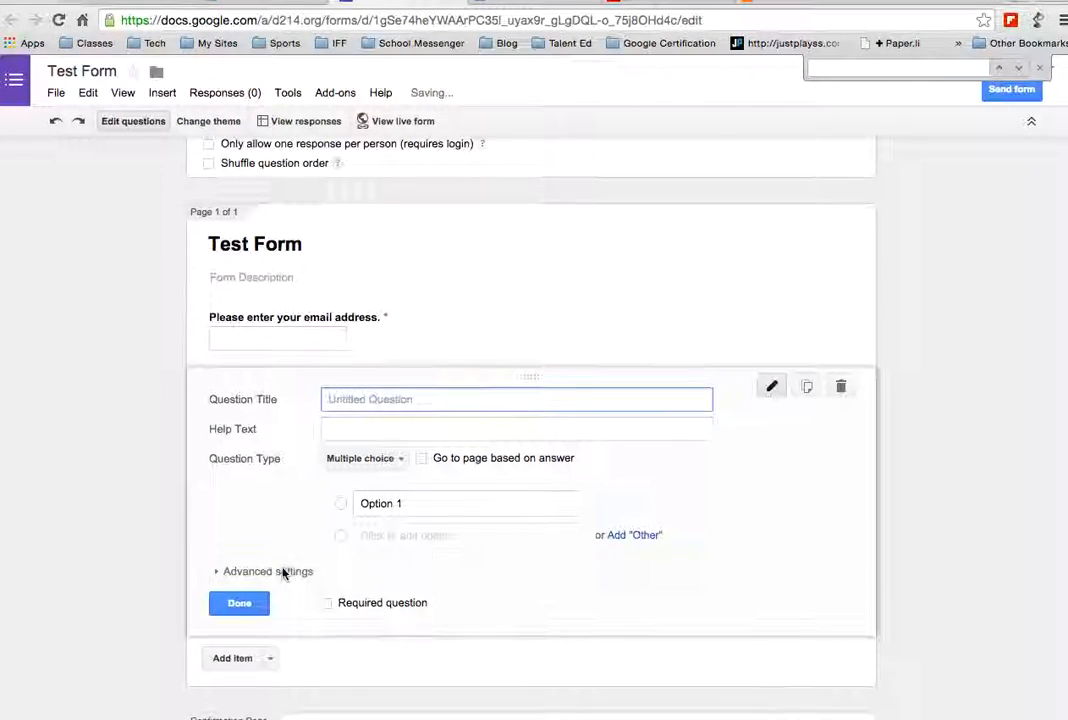
click(366, 460)
click(382, 410)
click(382, 404)
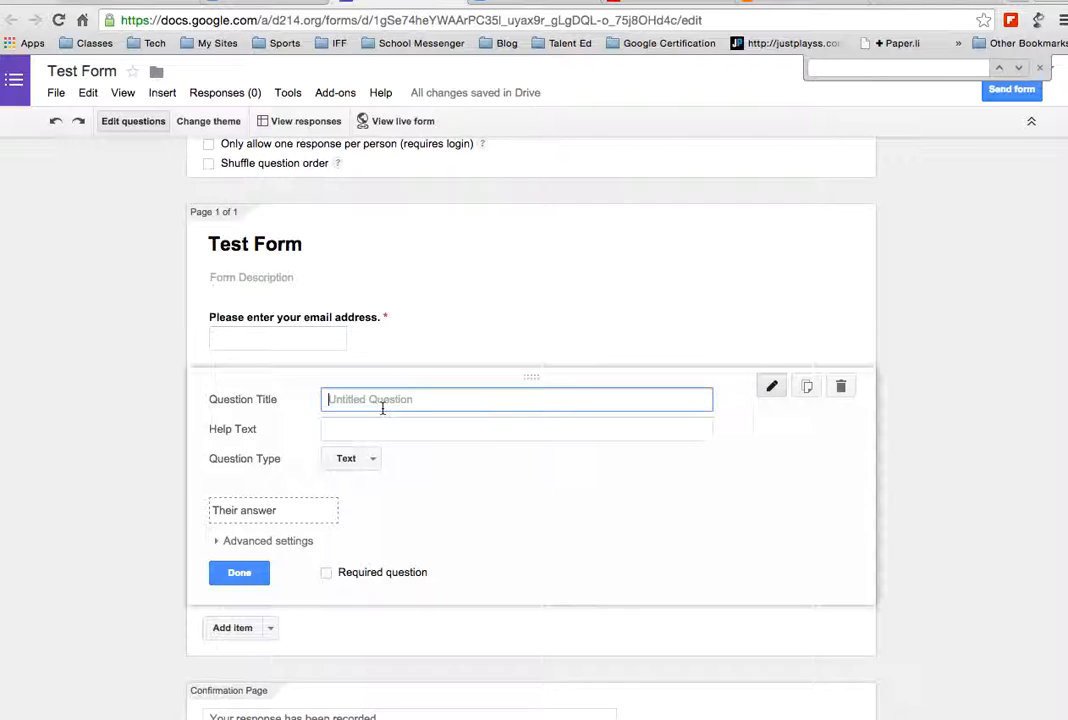
text(Please enter the number is)
key(BackSpace)
key(BackSpace)
key(BackSpace)
text(of p)
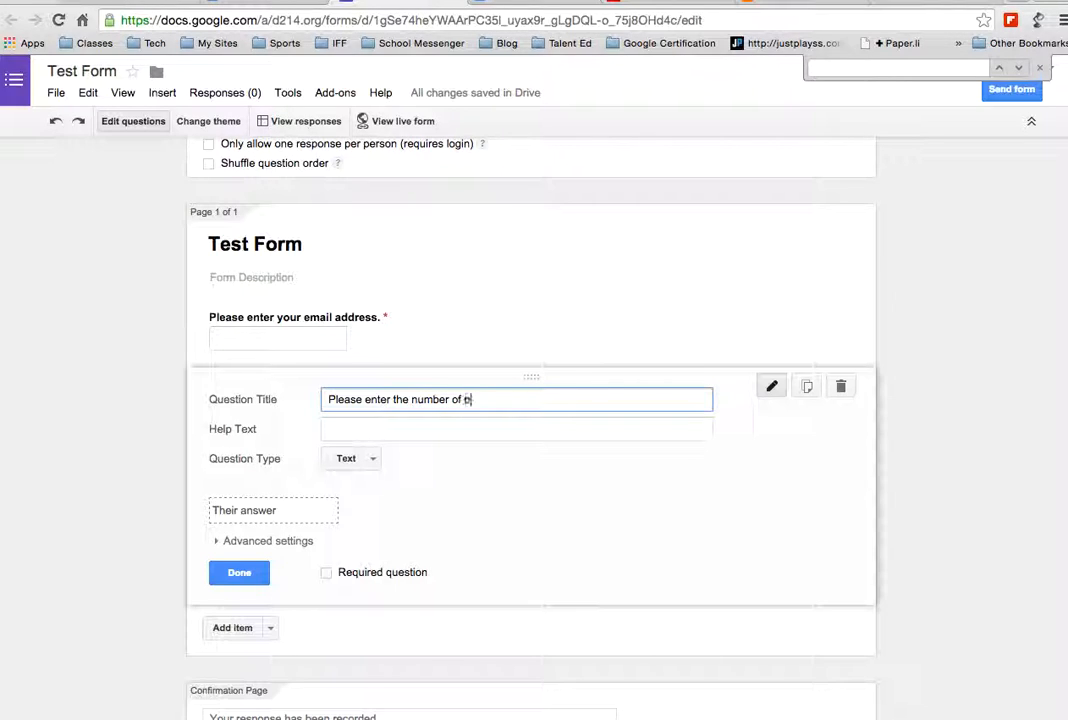
text(ieces of pizza you want for the part)
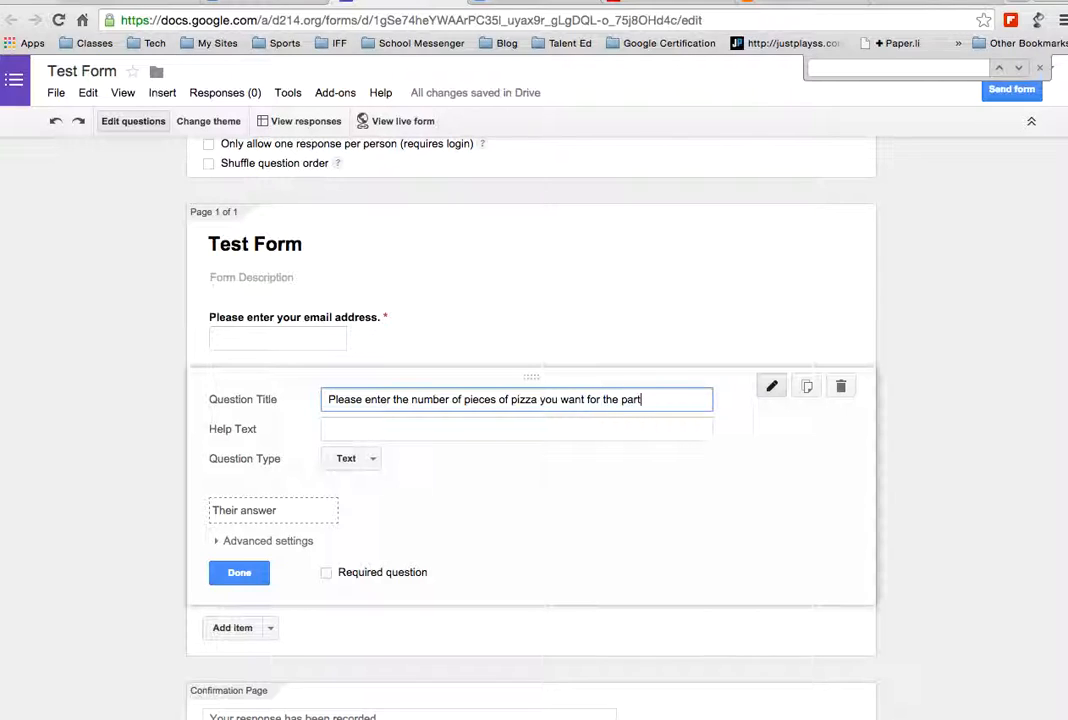
text(y)
text(?)
key(BackSpace)
text(.)
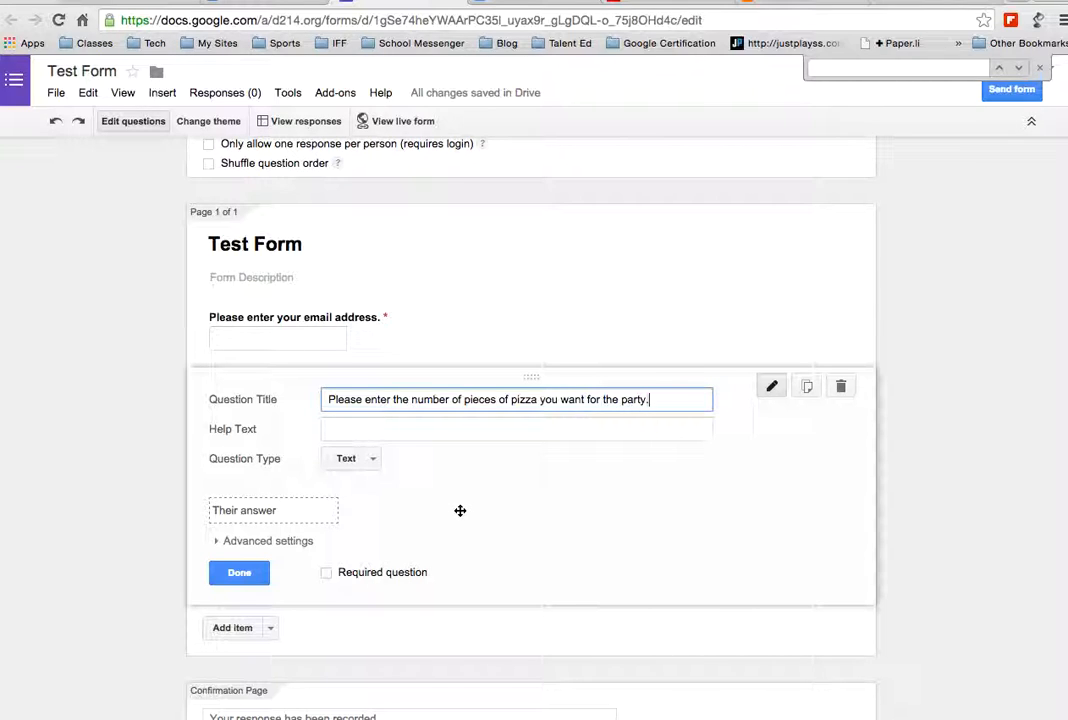
Validate the pizza answer as a number greater than 0, make it required, and finish editing
click(218, 541)
click(229, 574)
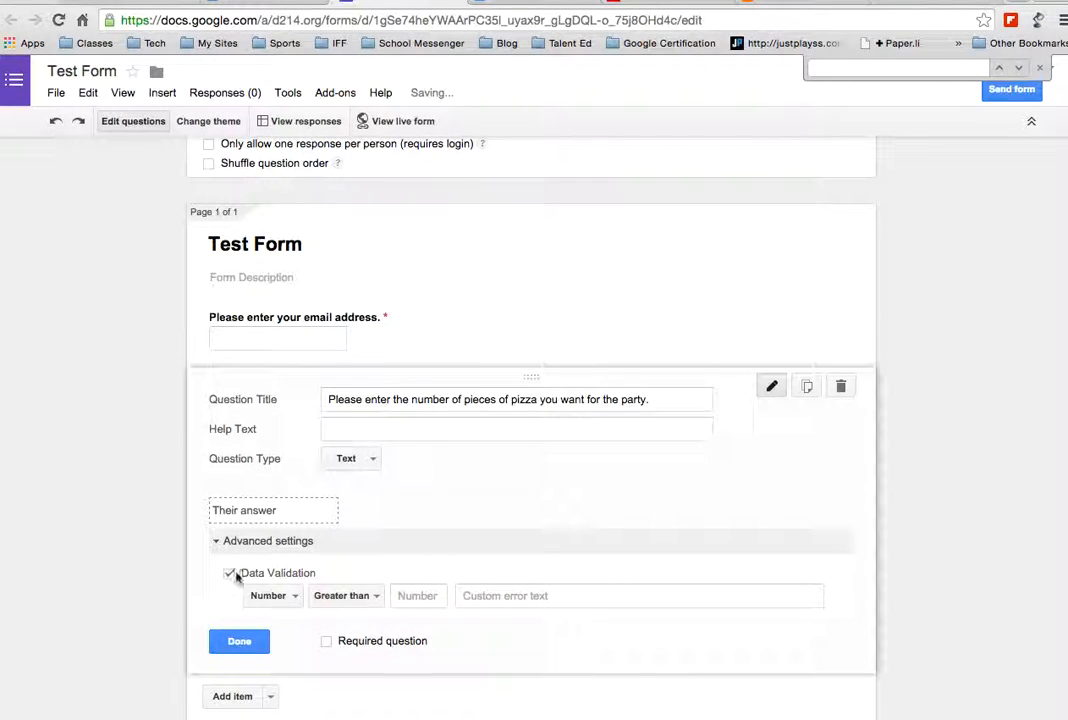
click(438, 596)
text(0)
click(424, 540)
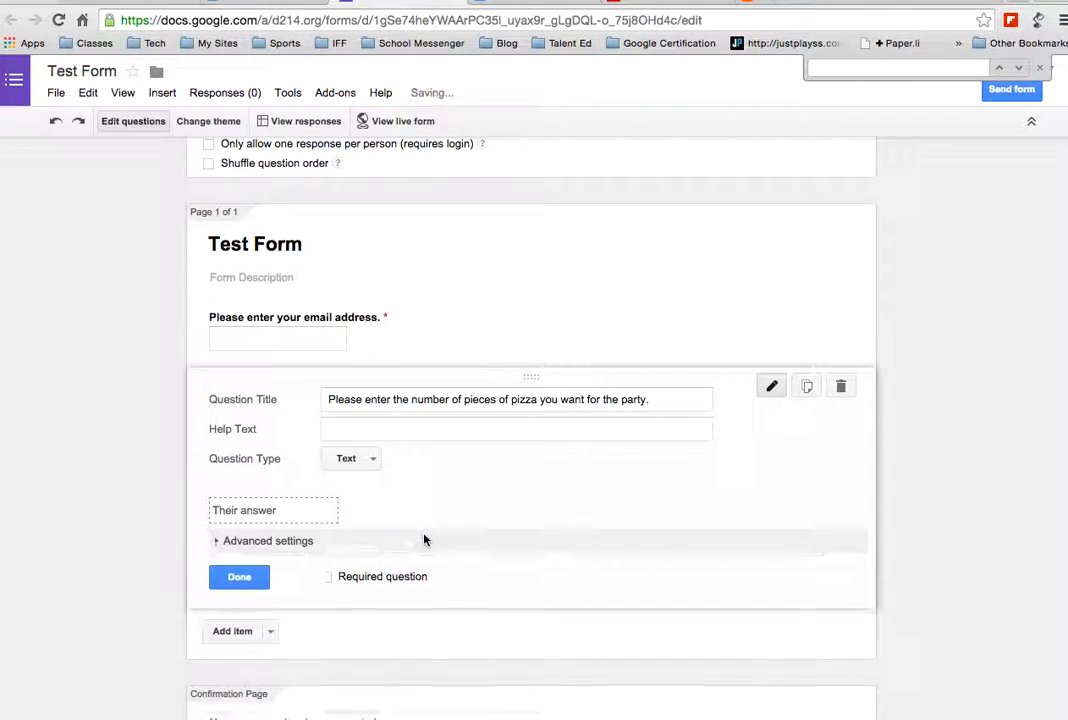
click(326, 573)
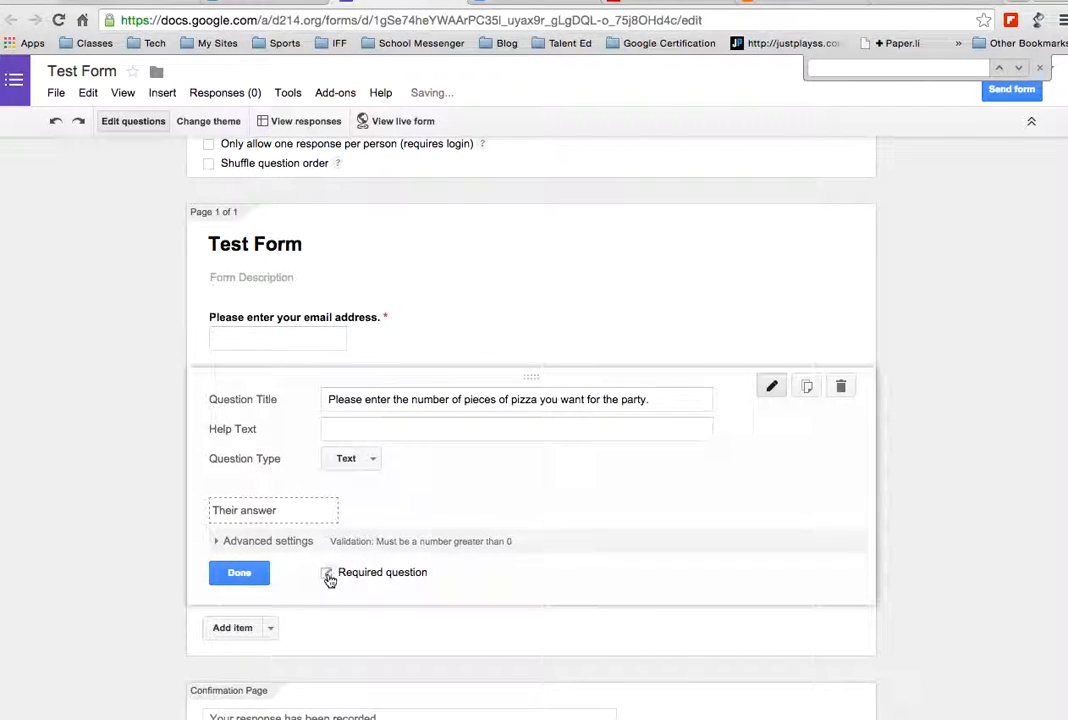
click(239, 572)
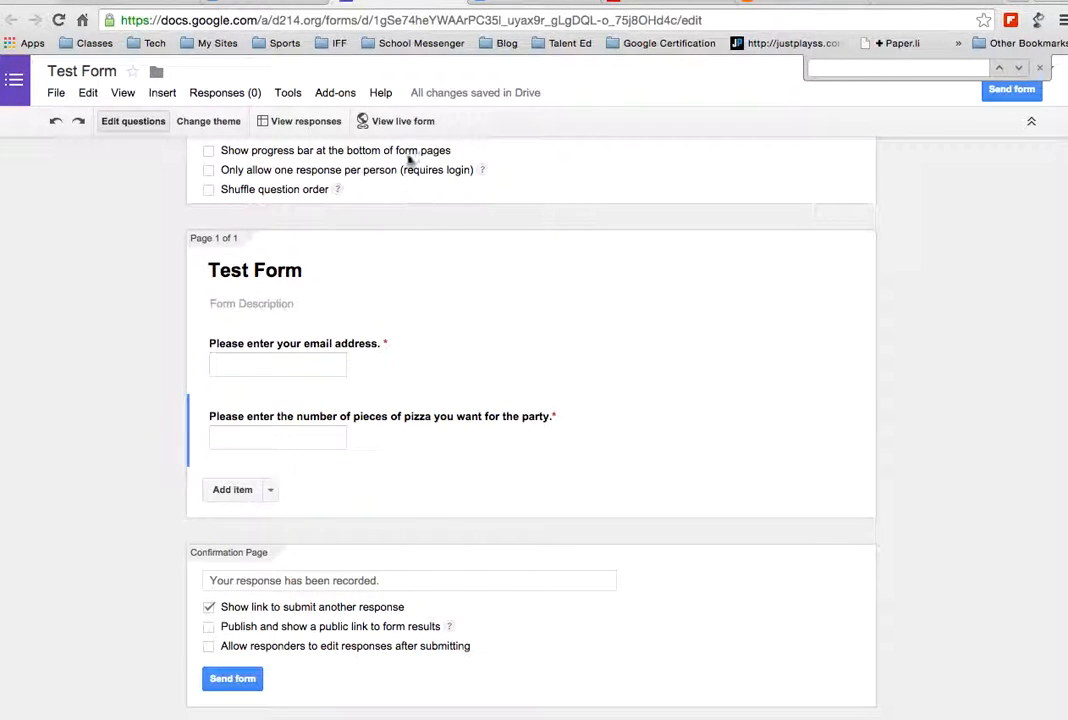
In the live form, submit a name without a domain as the email to test validation
click(392, 120)
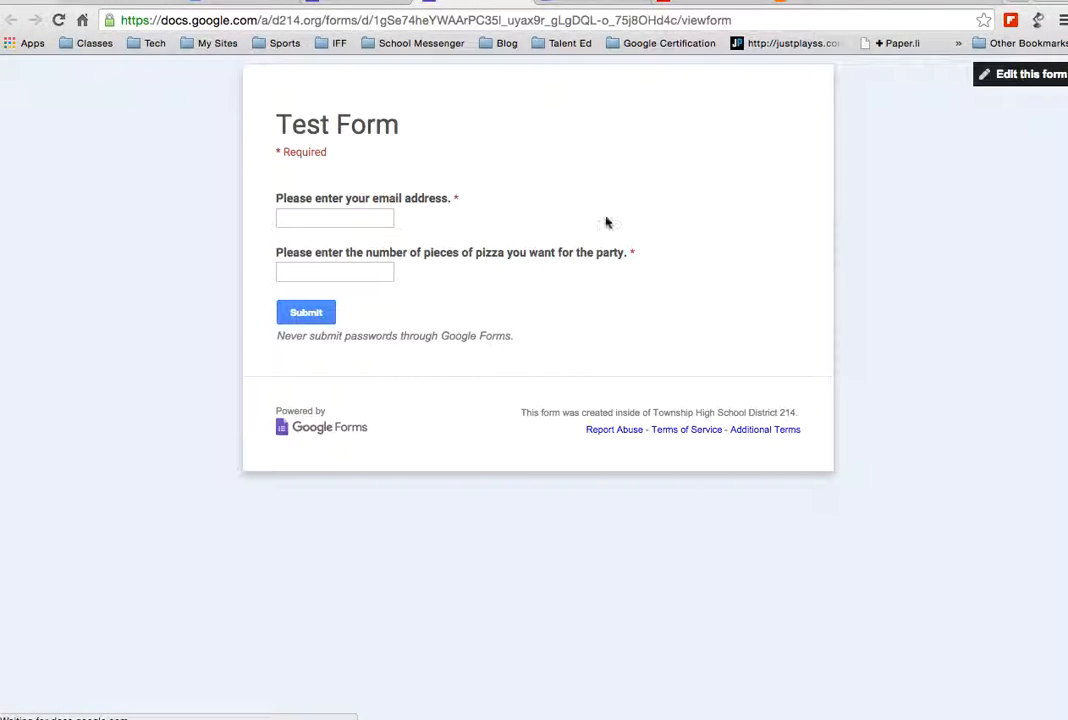
click(318, 218)
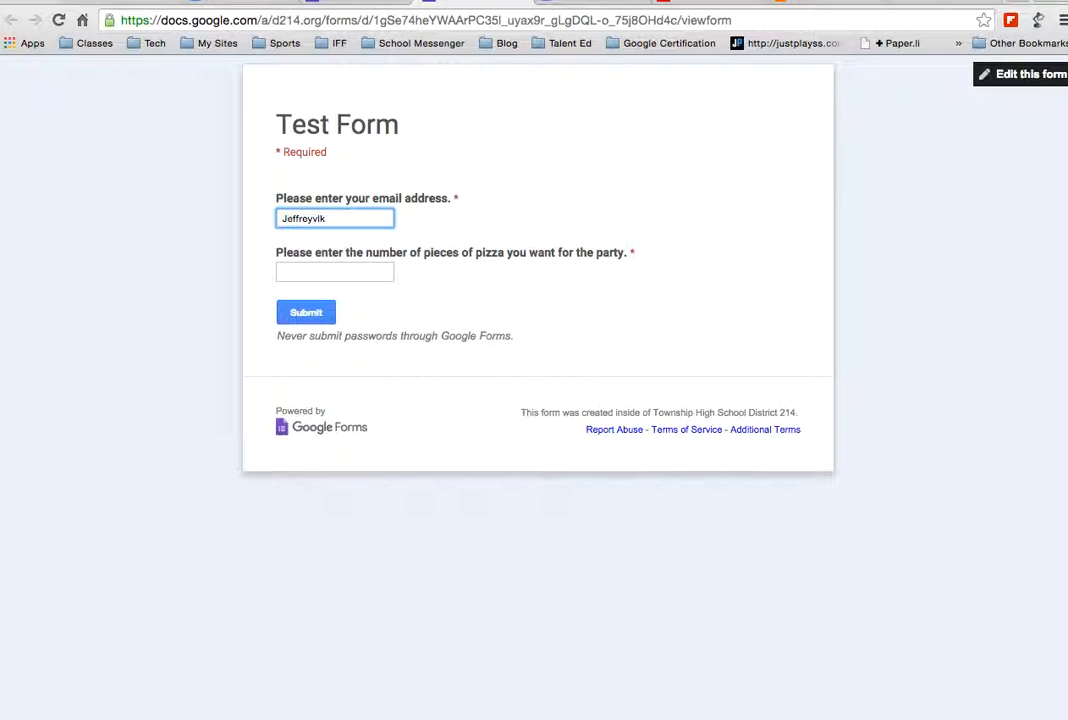
click(308, 313)
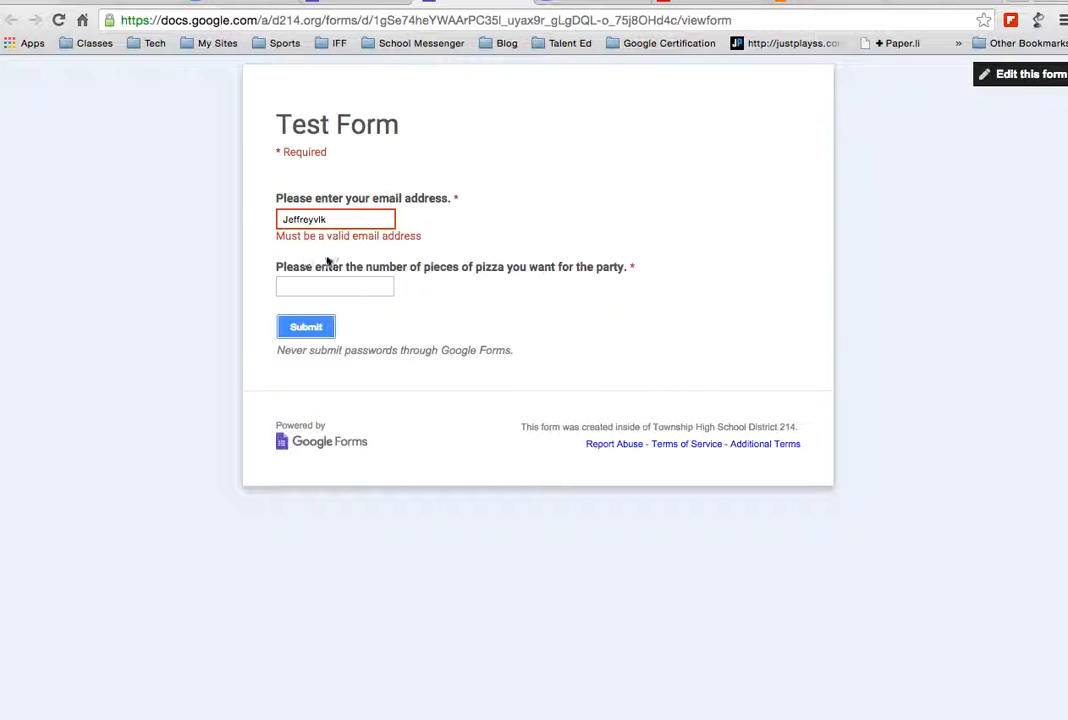
Set the pizza count to 3, complete the email with a Yahoo domain, submit, and return to editing
click(362, 287)
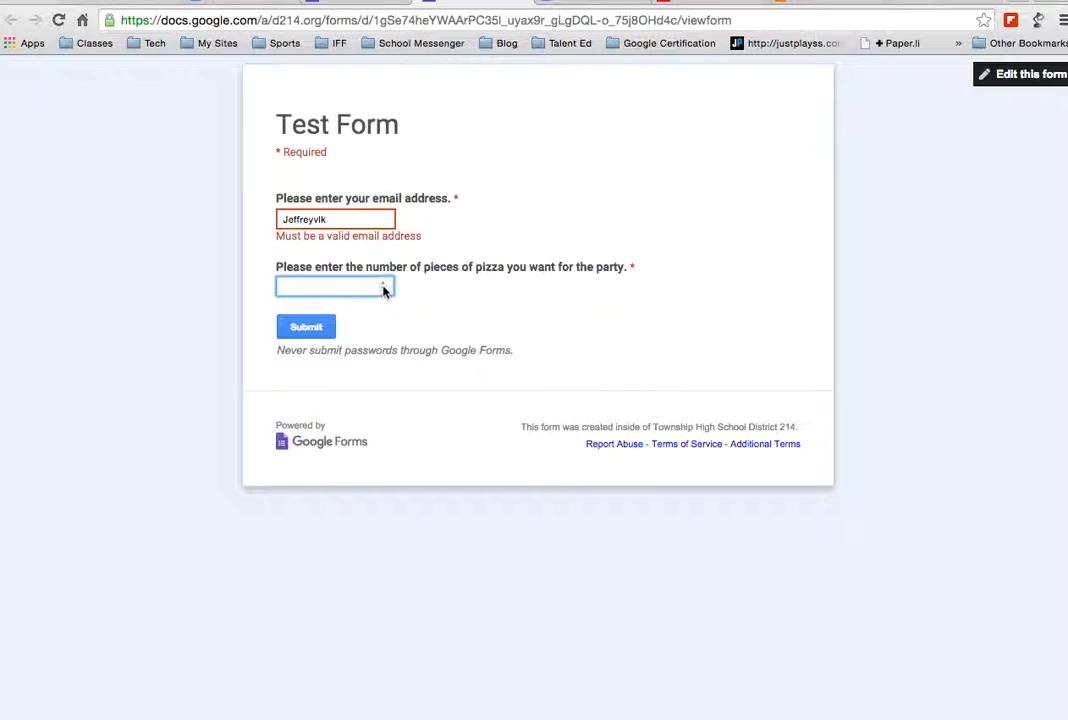
click(383, 284)
click(383, 284)
click(367, 216)
text(@)
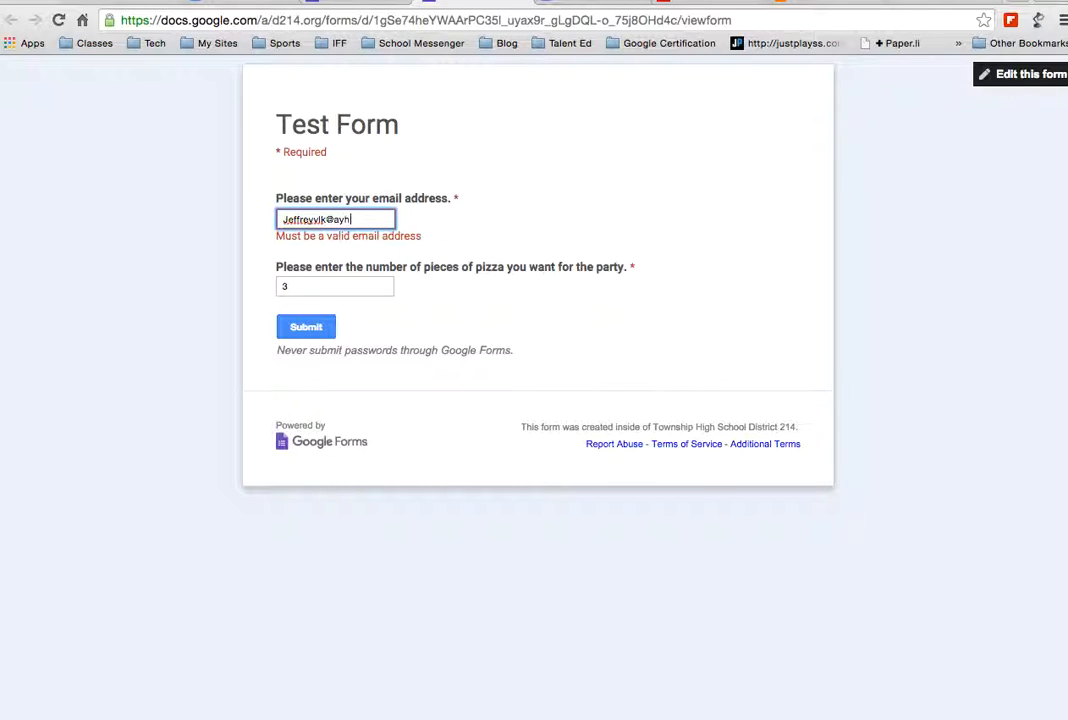
text(yahoo.com)
click(312, 328)
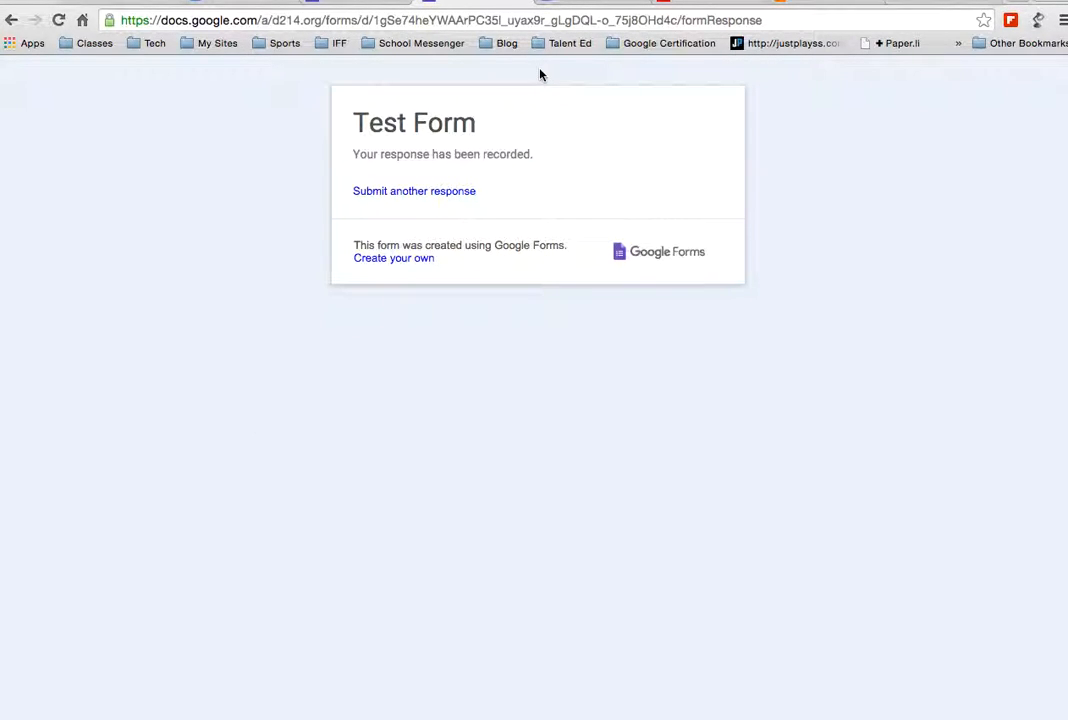
click(356, 6)
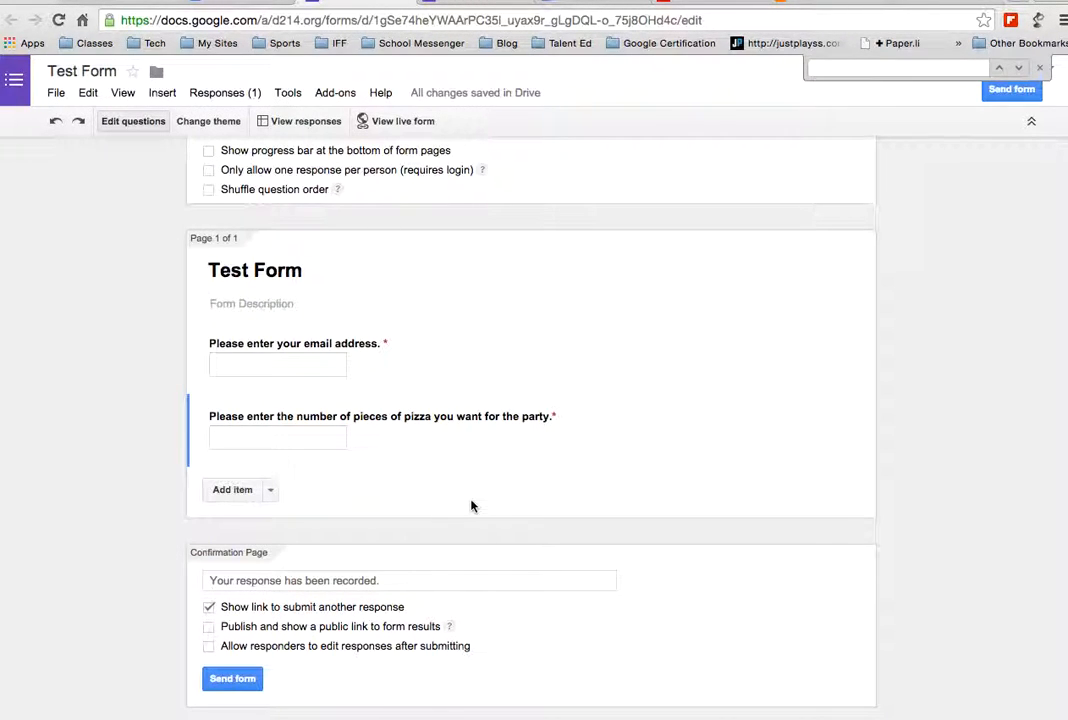
Insert the uploaded porch photo as a centred image item titled "Beach"
click(269, 491)
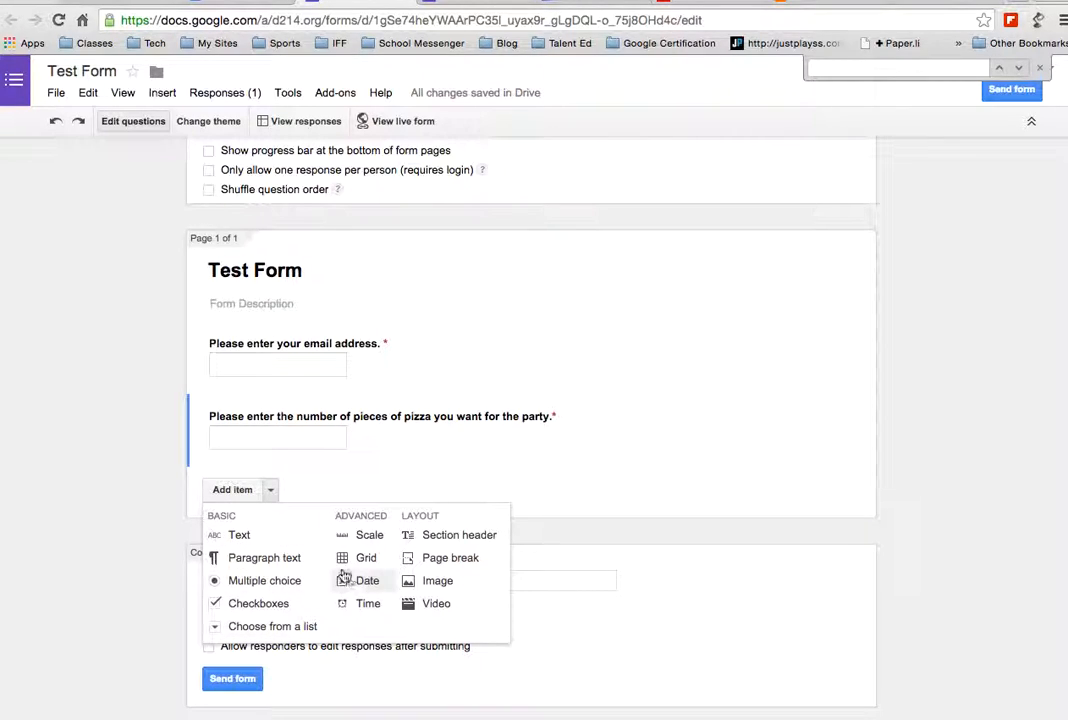
click(442, 580)
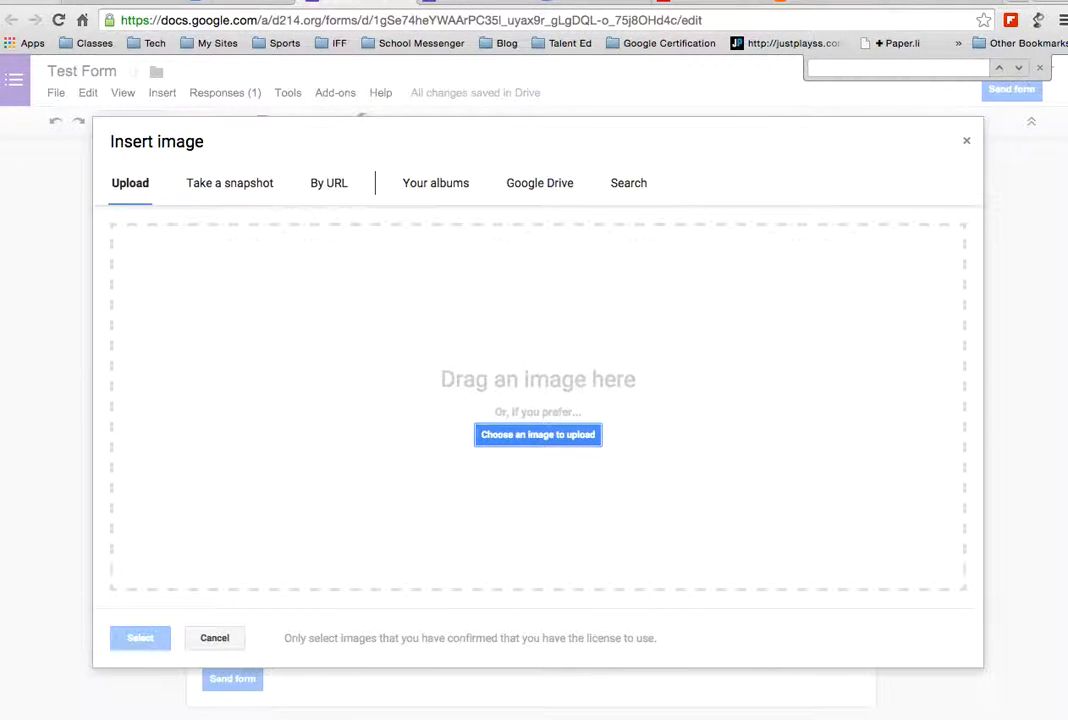
drag(870, 360, 482, 358)
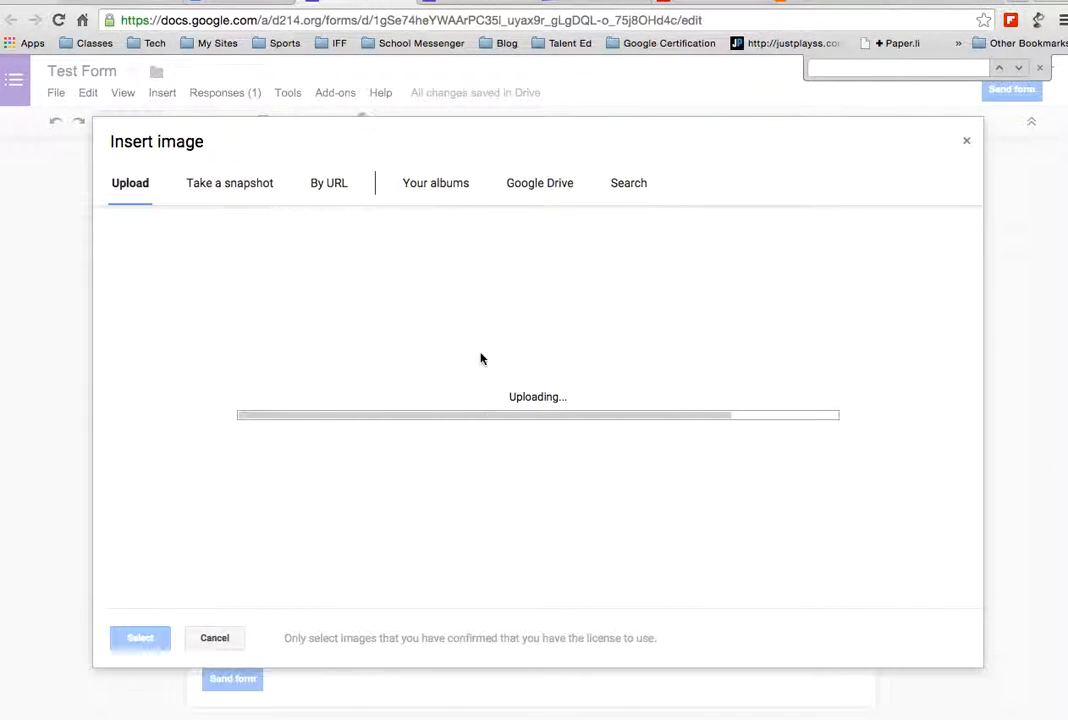
scroll(525, 426, down, 5)
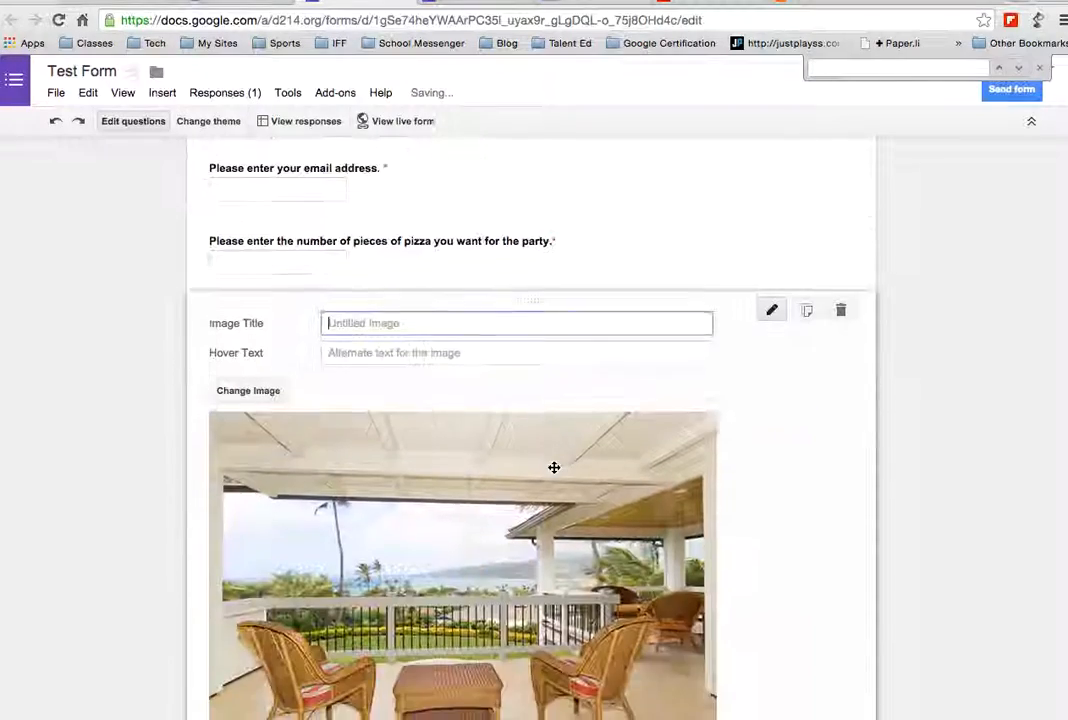
scroll(271, 418, up, 2)
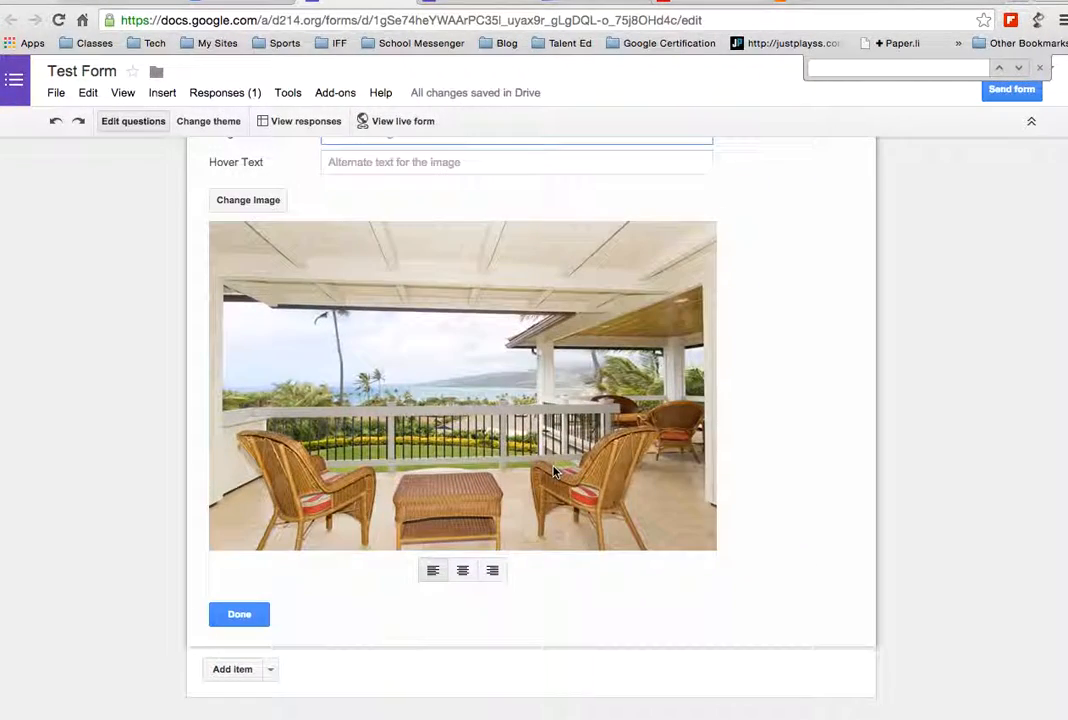
scroll(271, 418, up, 2)
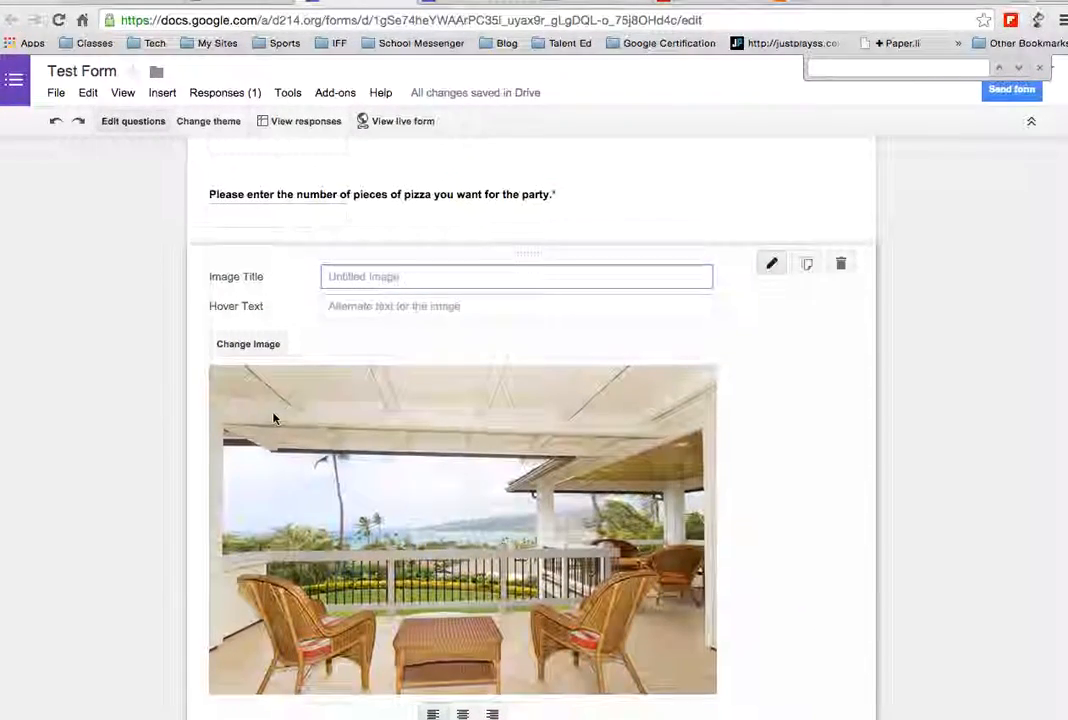
text(Beach)
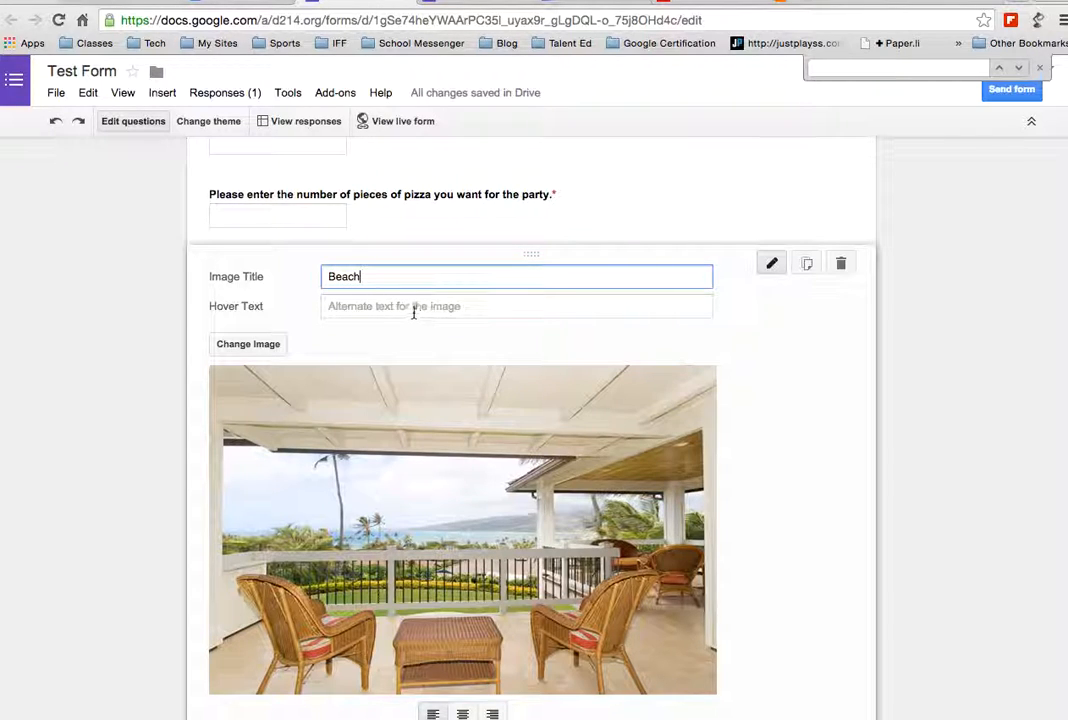
scroll(415, 312, down, 3)
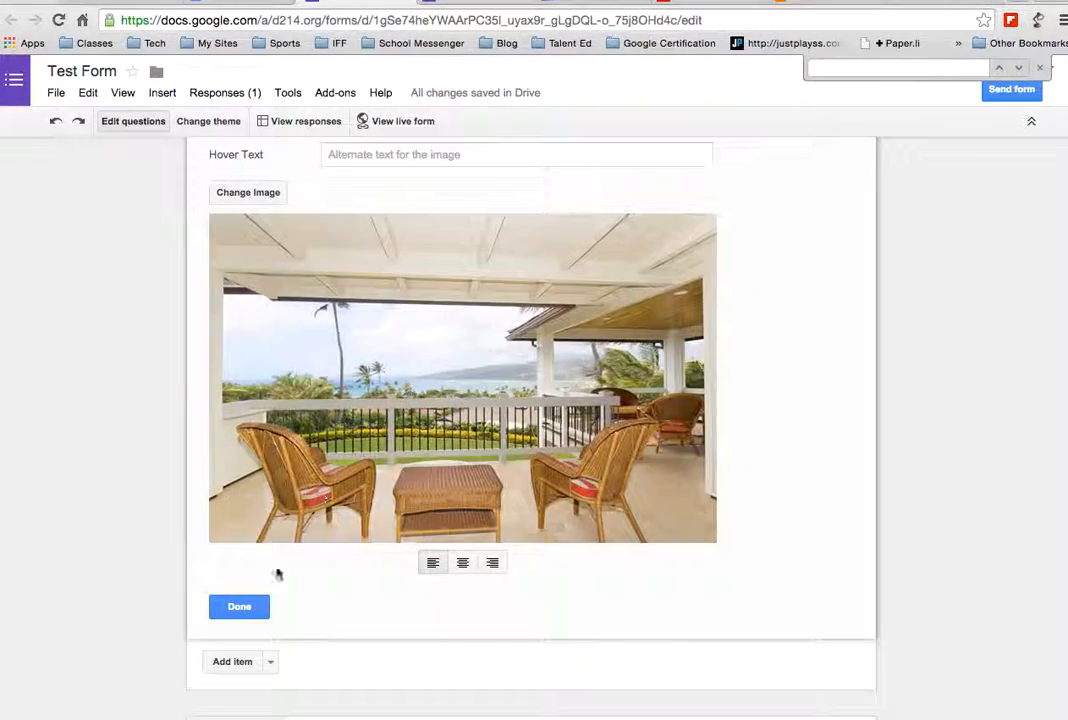
click(462, 563)
click(237, 607)
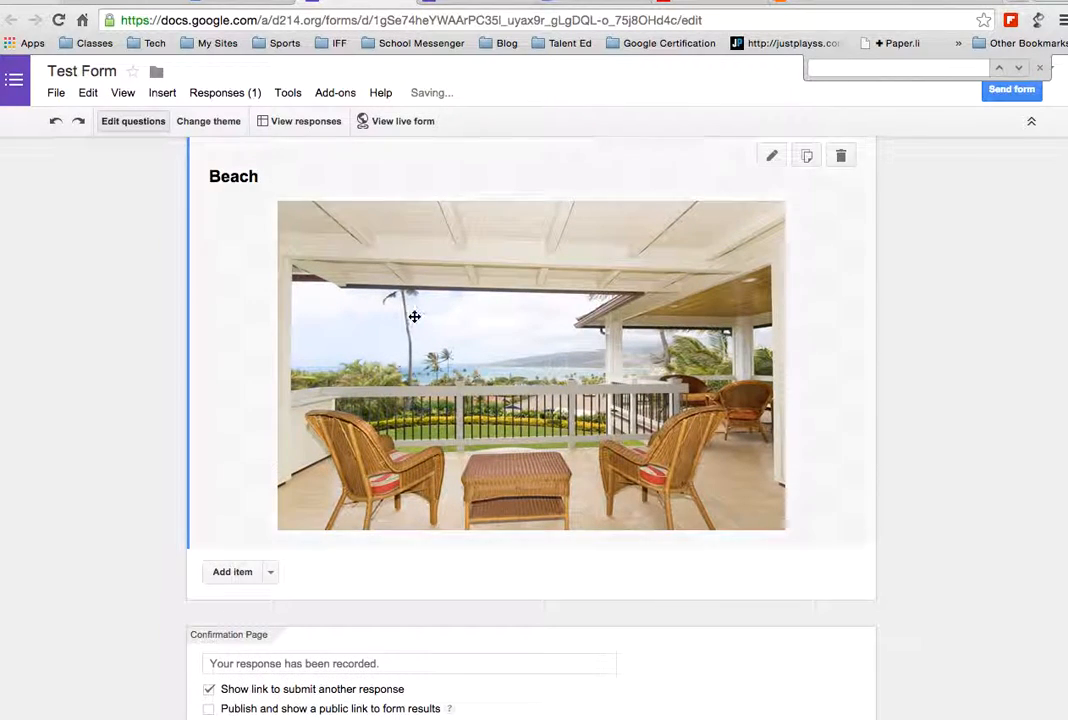
click(238, 575)
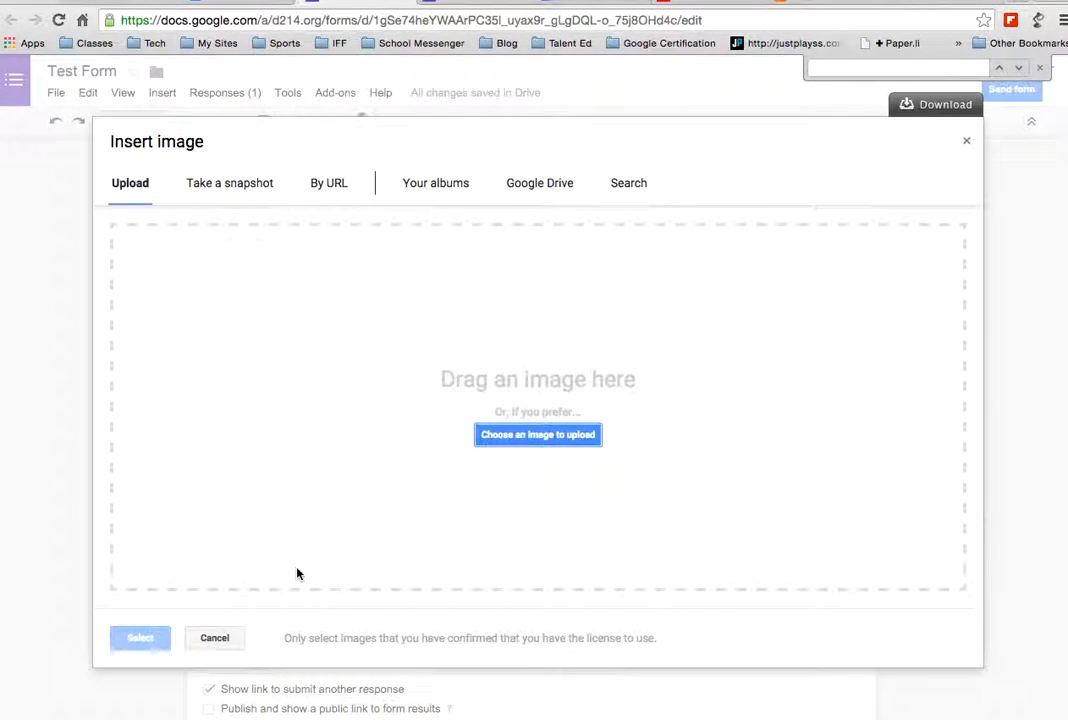
click(214, 638)
Add a required paragraph question titled "Please tell a story associated with the picture"
click(270, 572)
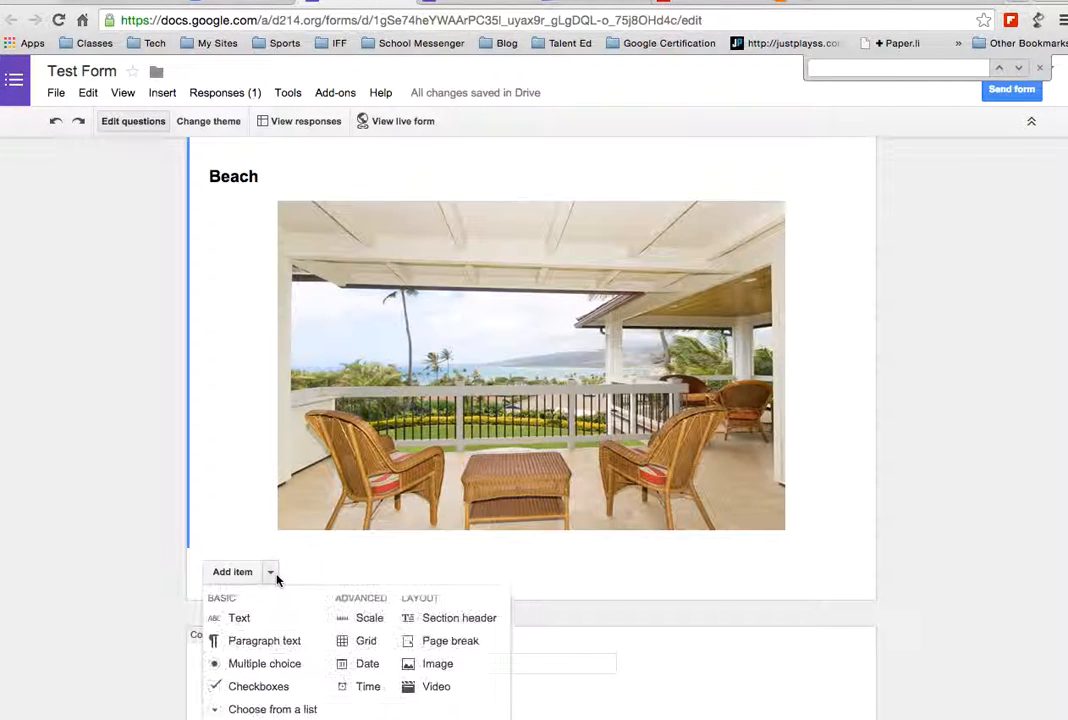
click(264, 643)
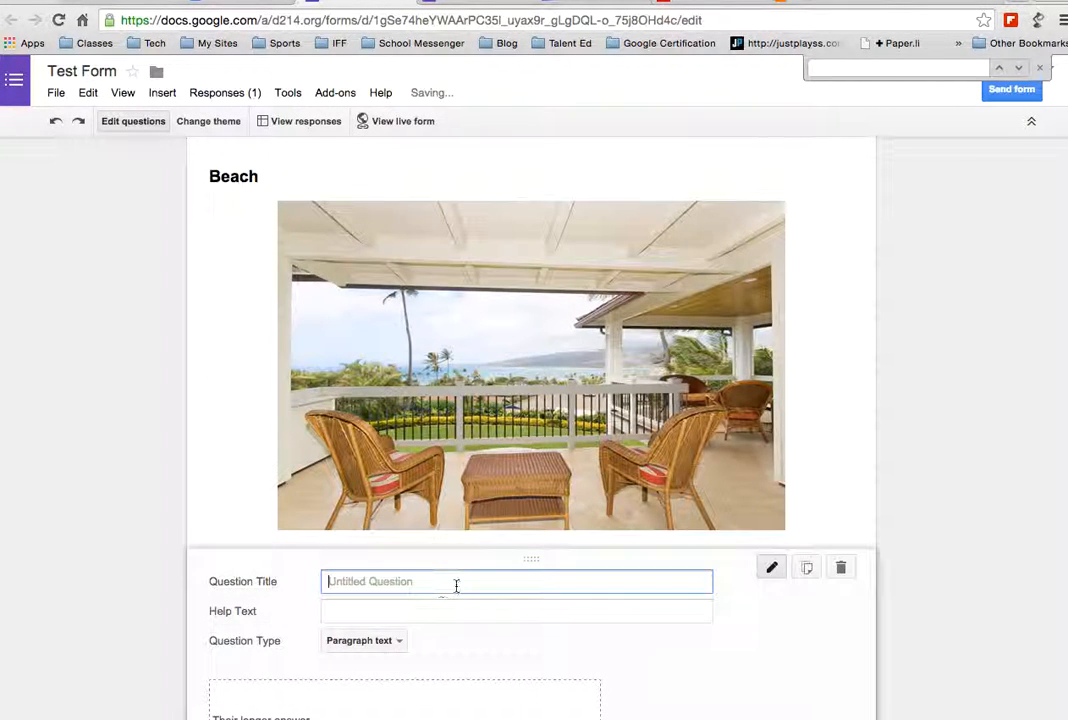
text(Please)
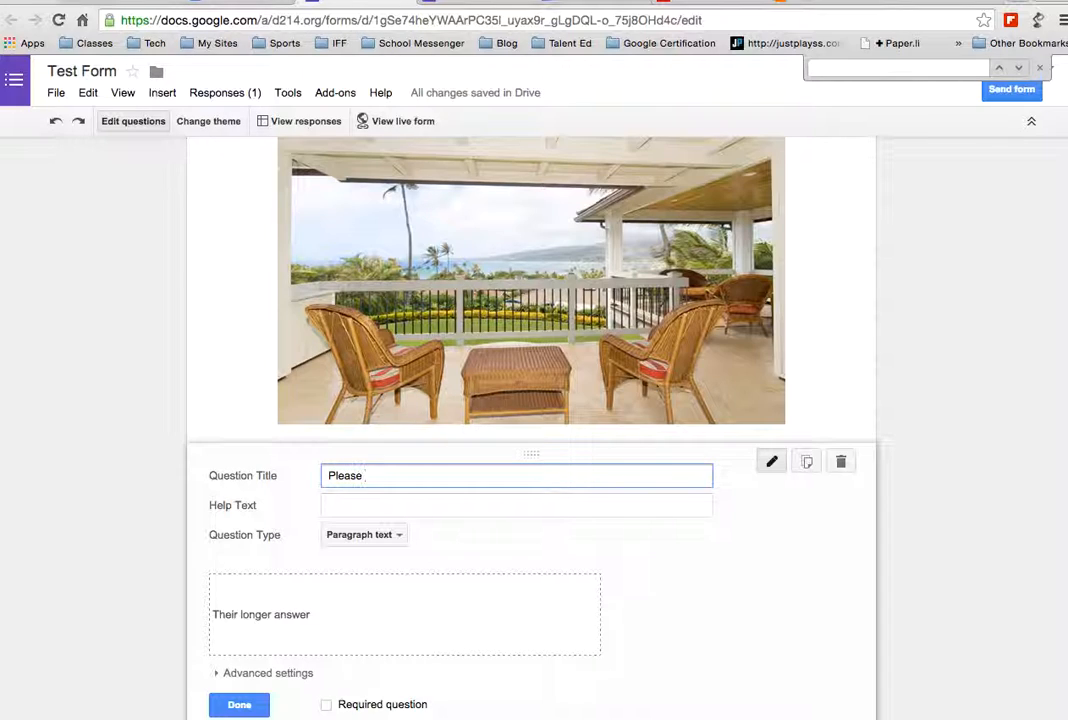
text( tell a st)
key(BackSpace)
text(a storey a)
key(BackSpace)
key(BackSpace)
key(BackSpace)
key(BackSpace)
text(y associated with )
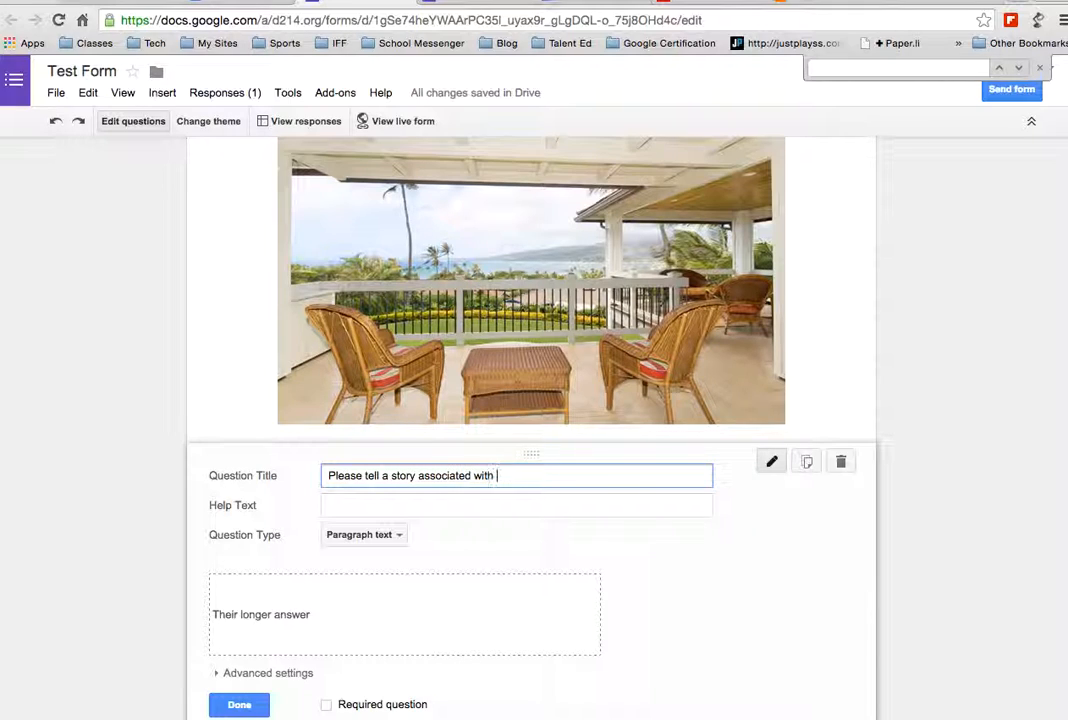
text(the picture.)
click(326, 704)
click(239, 704)
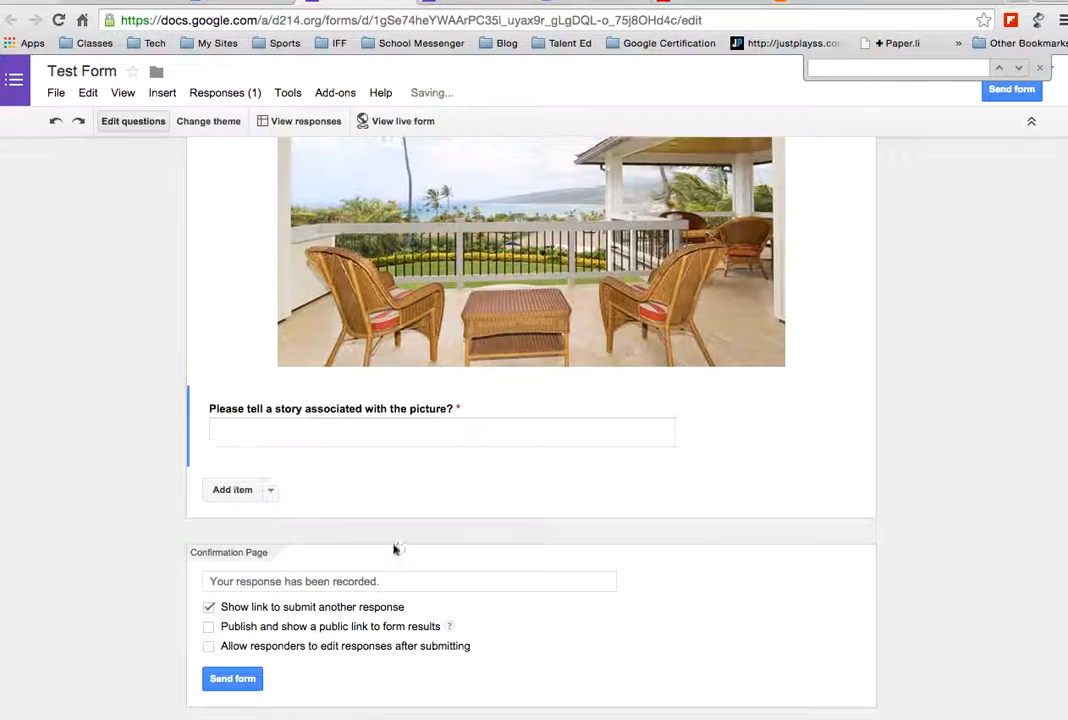
scroll(424, 448, up, 5)
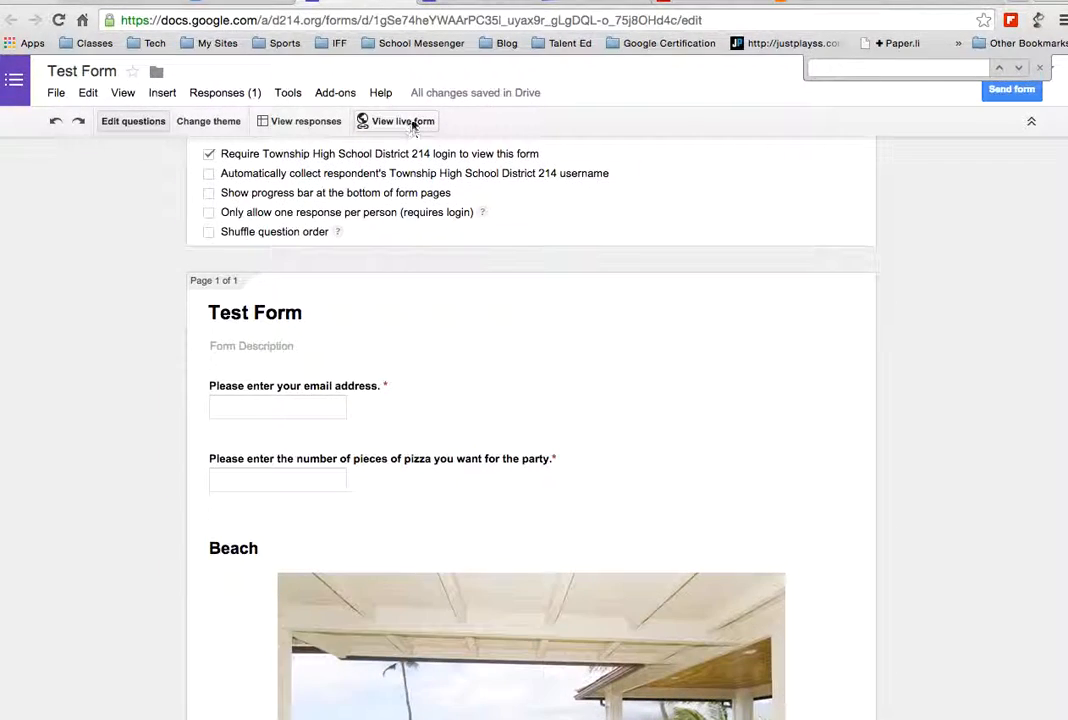
click(403, 121)
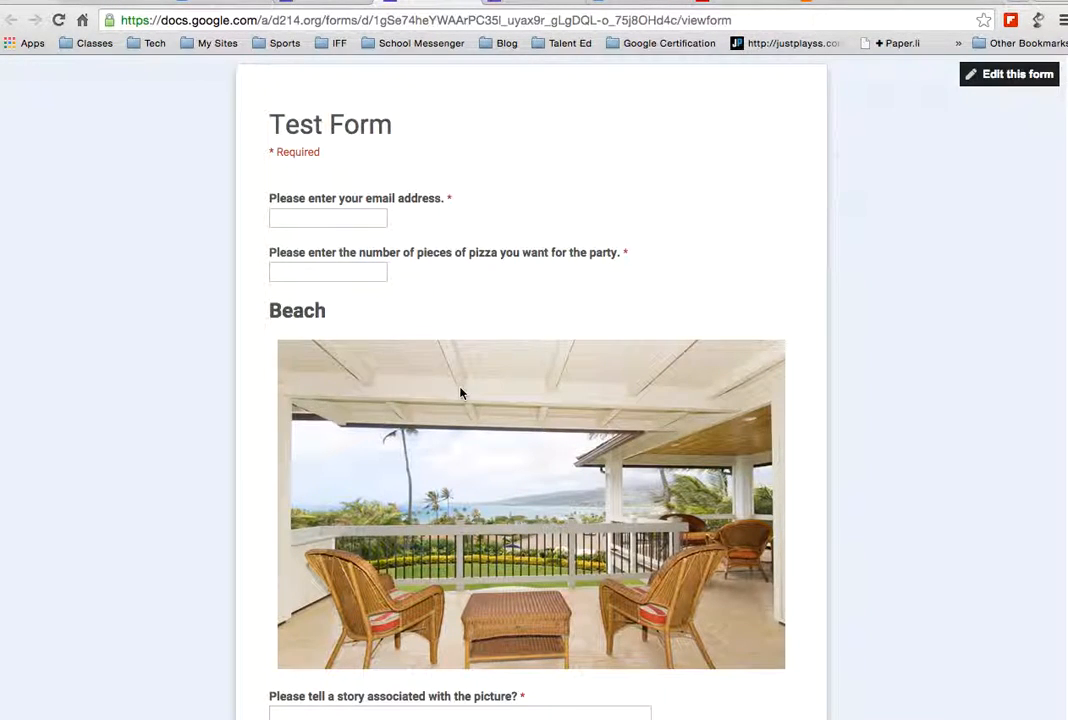
scroll(460, 393, down, 1)
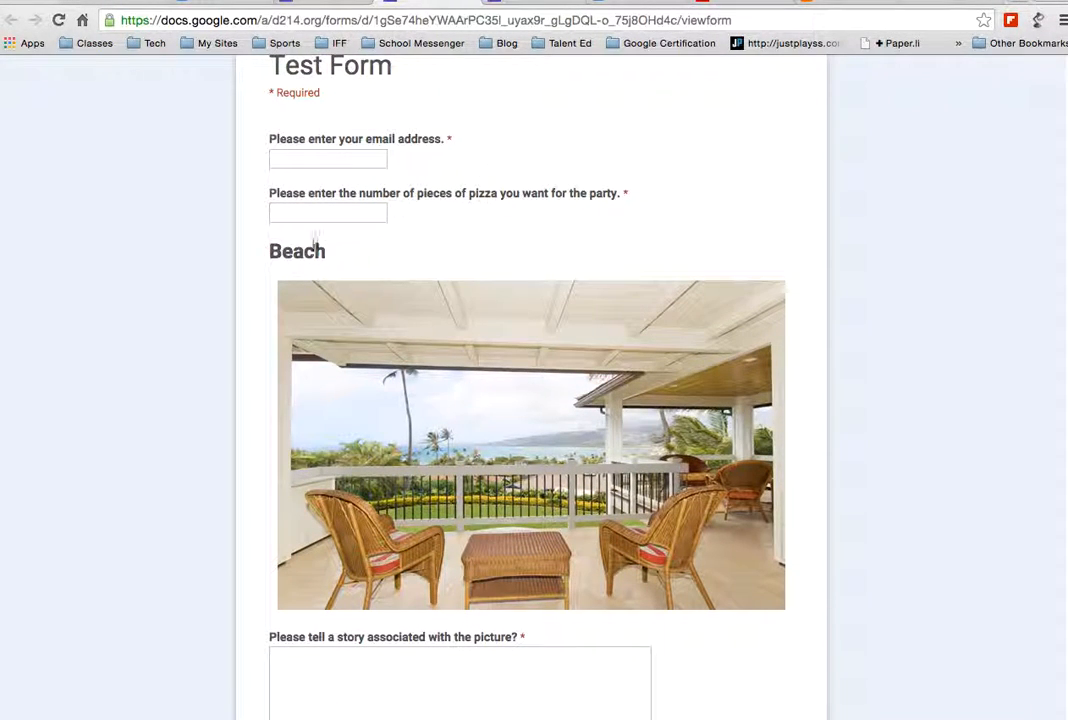
scroll(393, 274, down, 5)
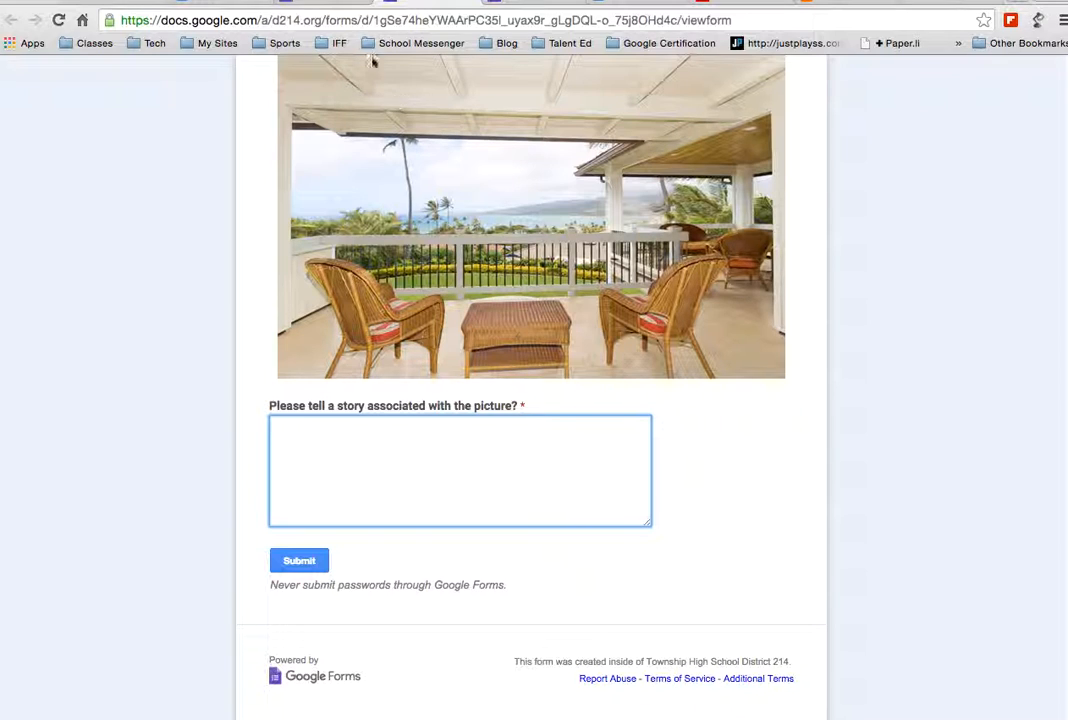
click(329, 5)
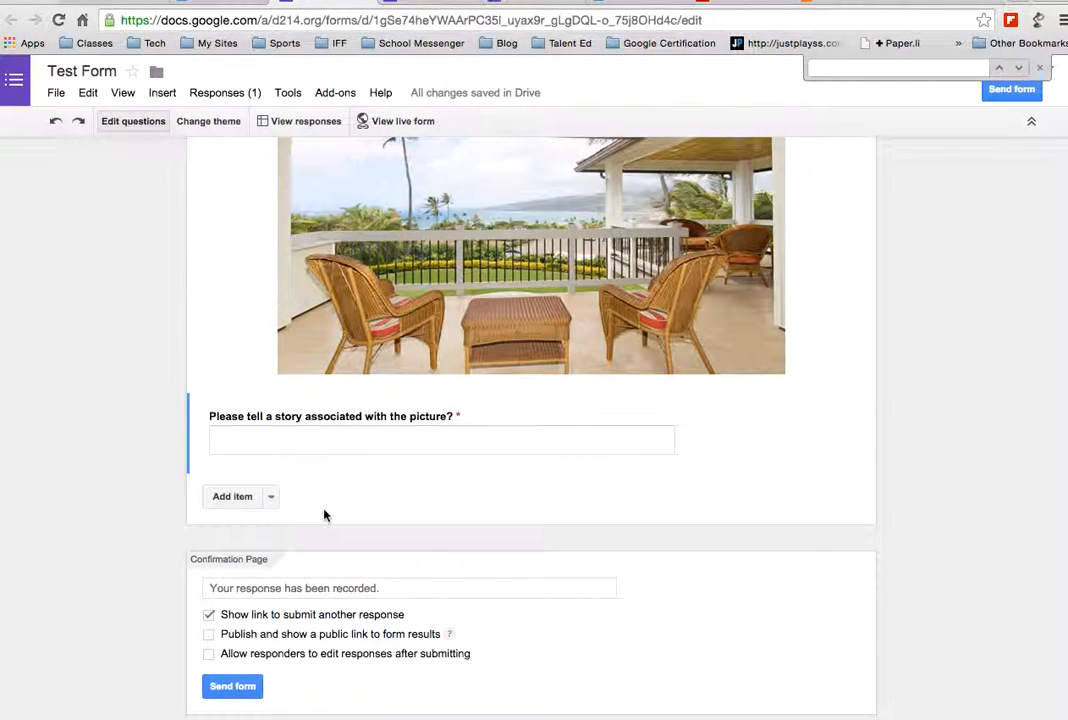
Find the Greek Mythology Zeus video by pasting its YouTube URL into the video search
click(269, 497)
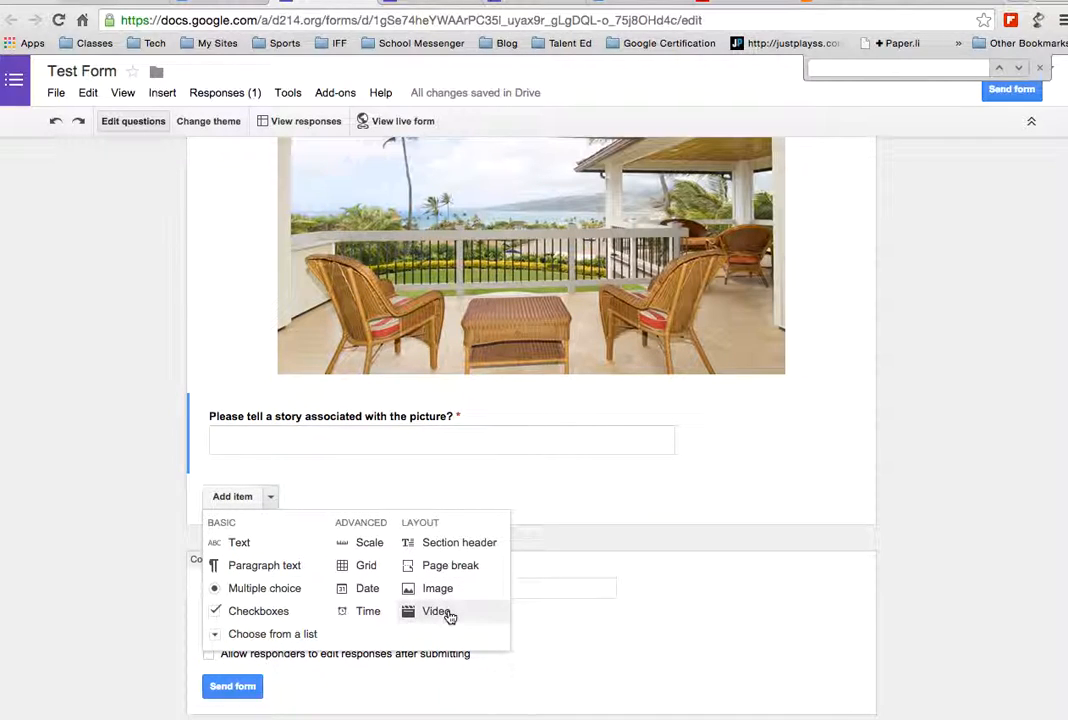
click(424, 614)
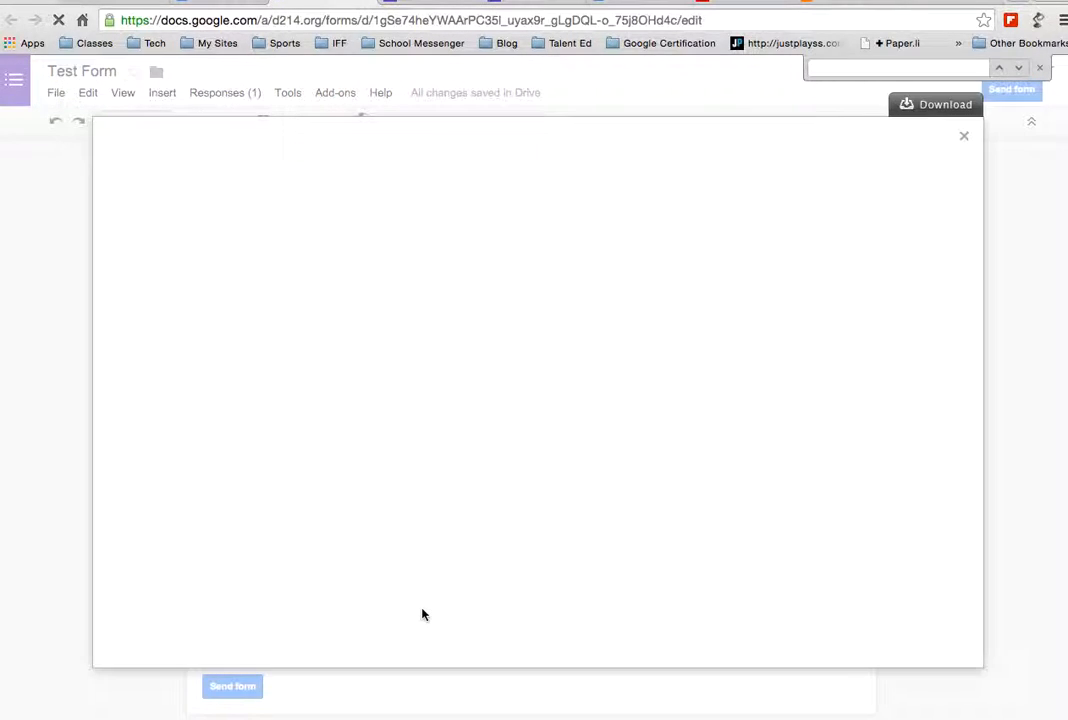
click(737, 3)
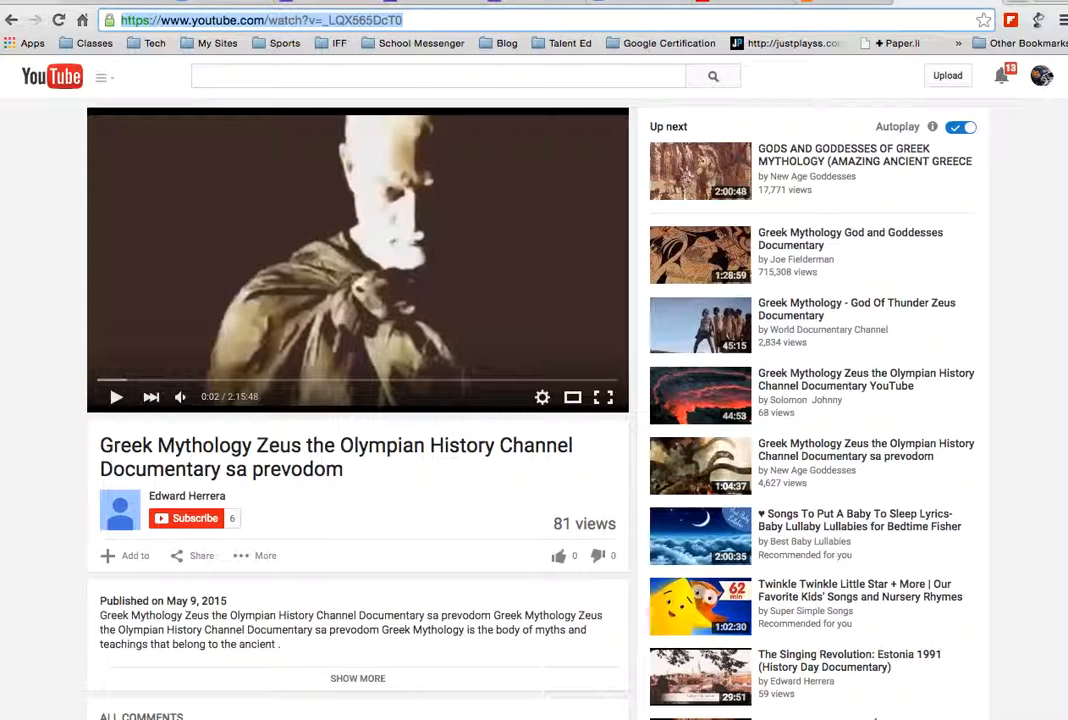
click(270, 5)
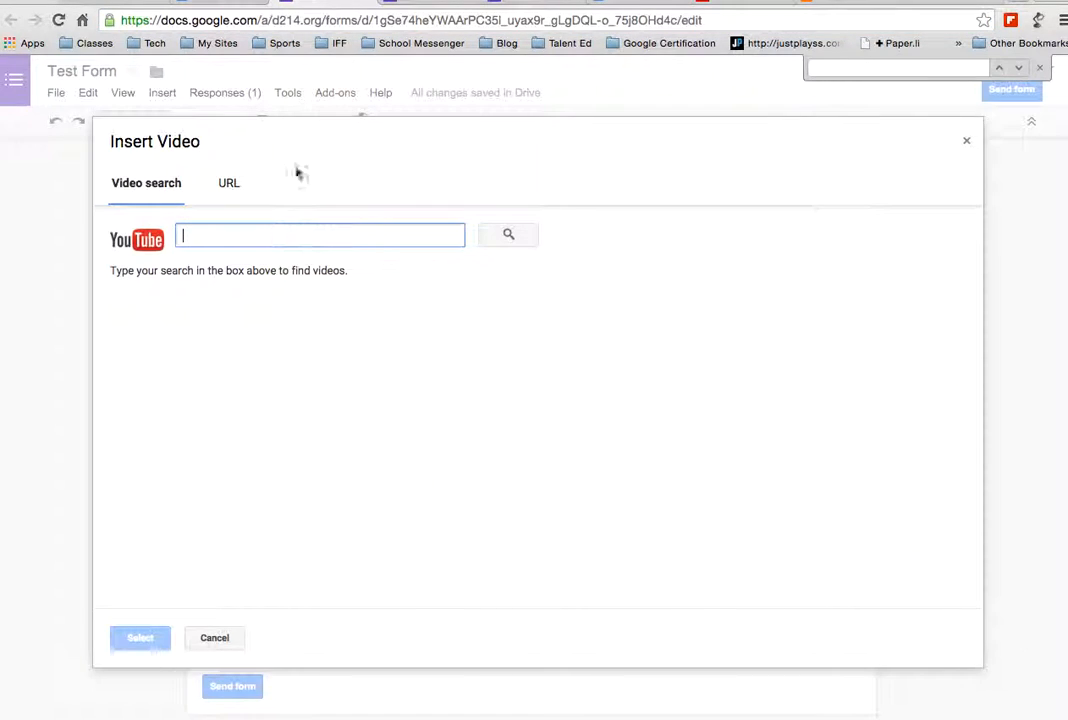
text(https://www.youtube.com/watch?v=_LQX565DcT0)
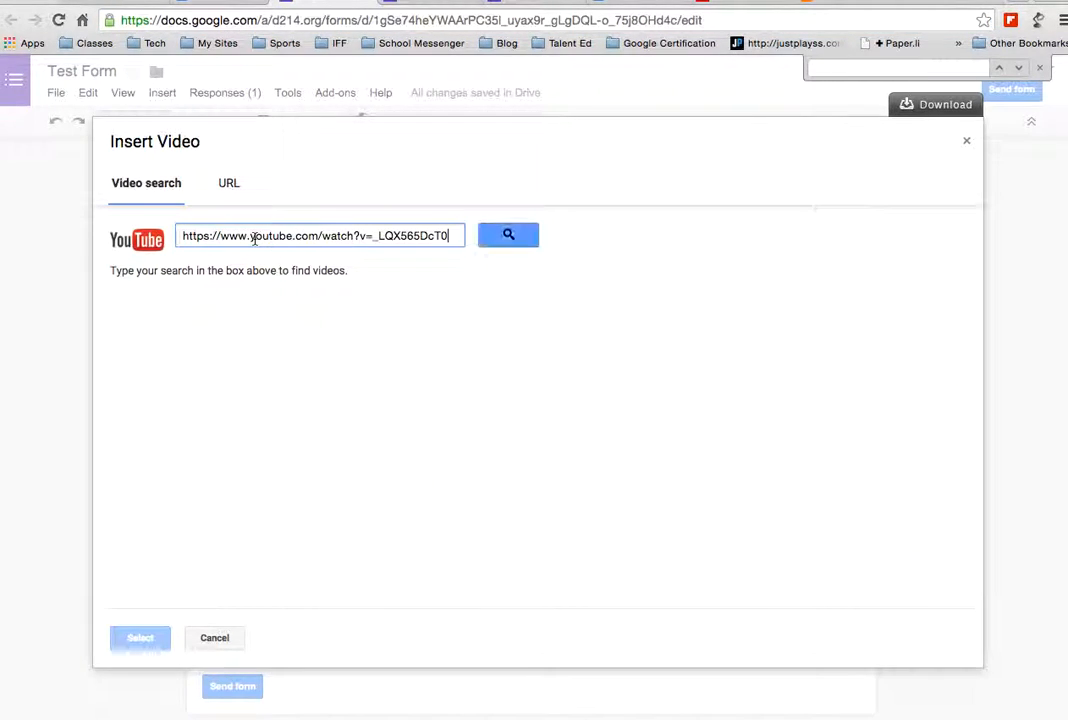
click(491, 241)
click(340, 315)
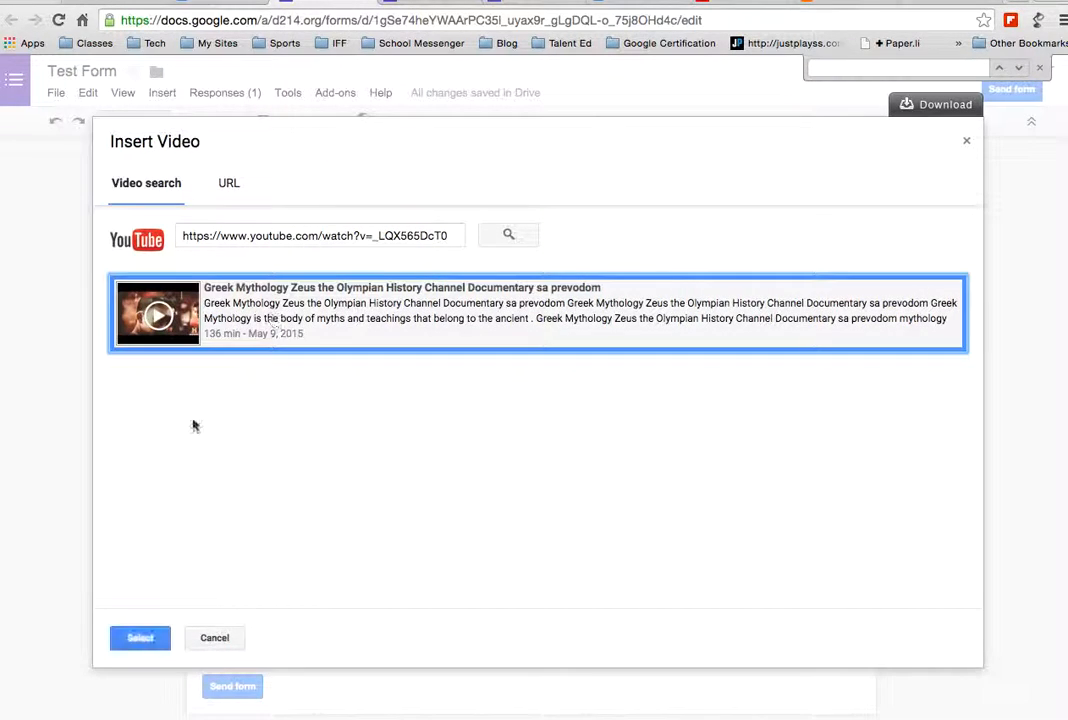
Insert the Zeus video centred on the page, then add a new text question below it
click(140, 638)
scroll(517, 551, down, 5)
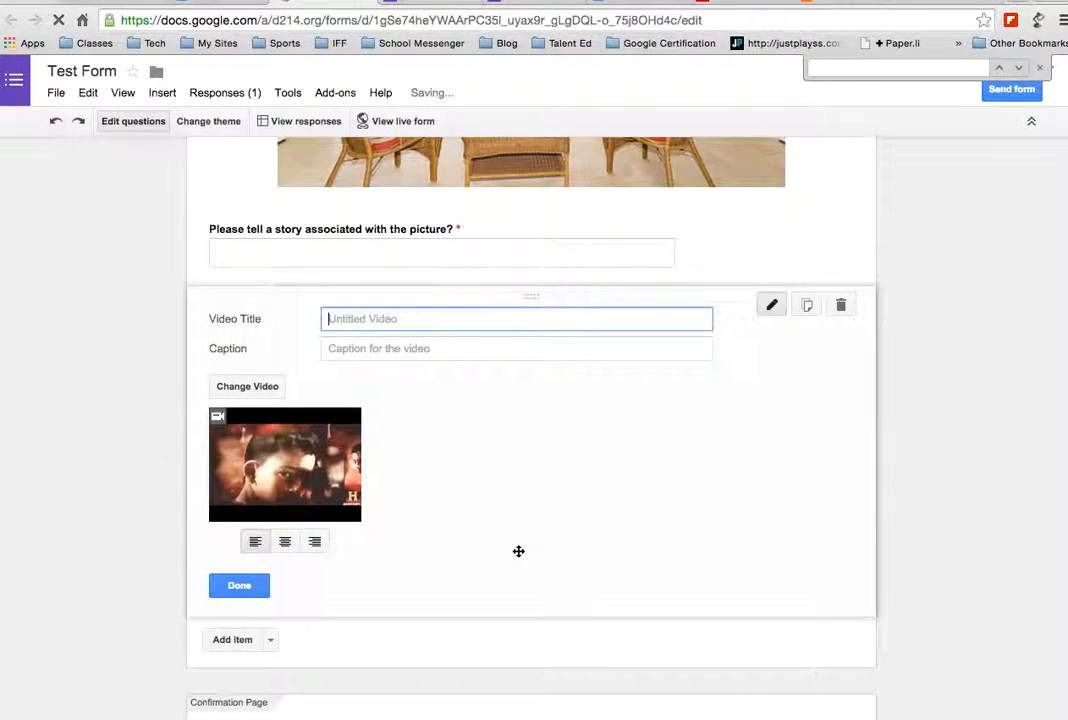
click(284, 463)
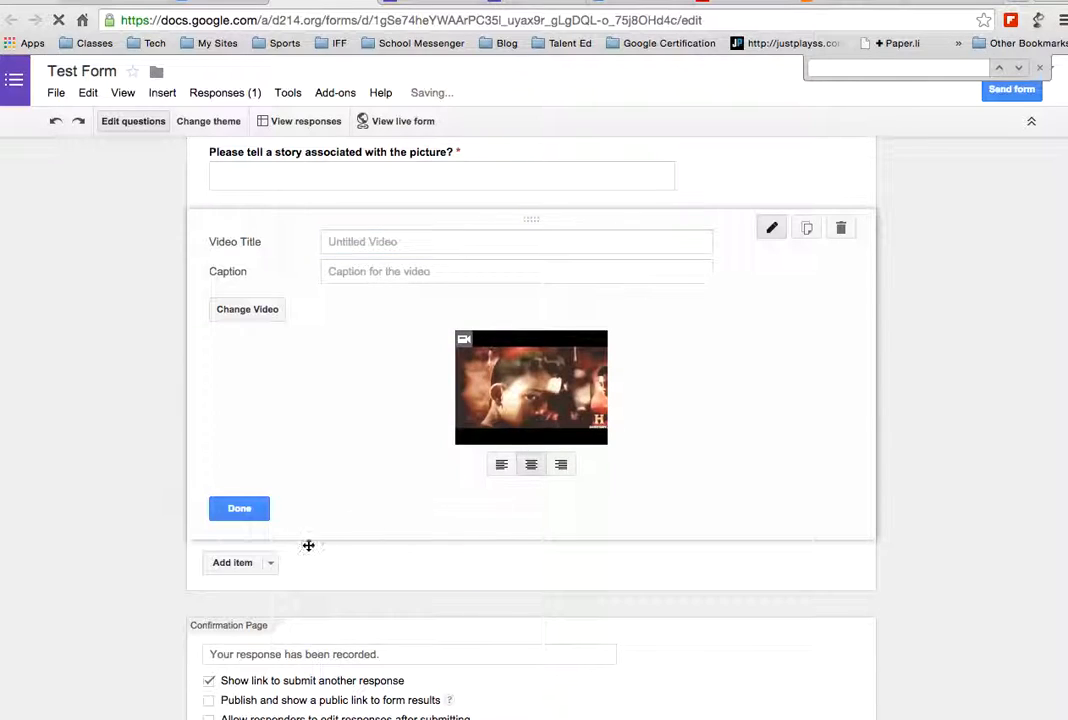
click(269, 564)
click(228, 612)
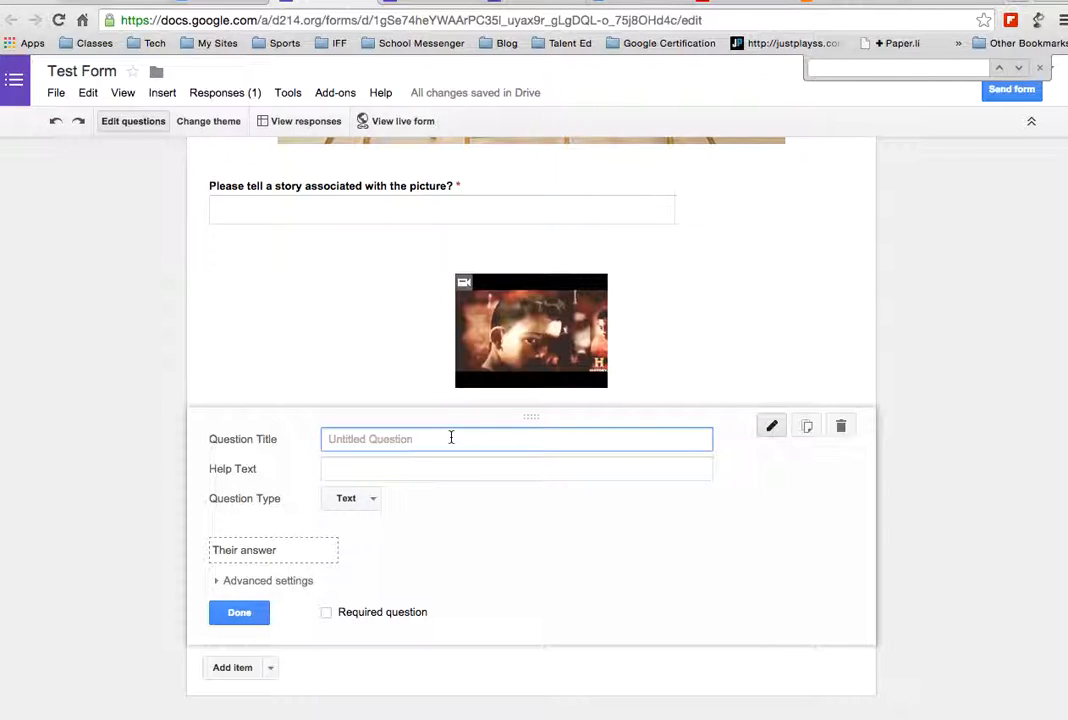
Make it a required multiple-choice question "Was Zeus the king of the Gods?" with options True and False
text(Wa)
text(ing of the Gods?)
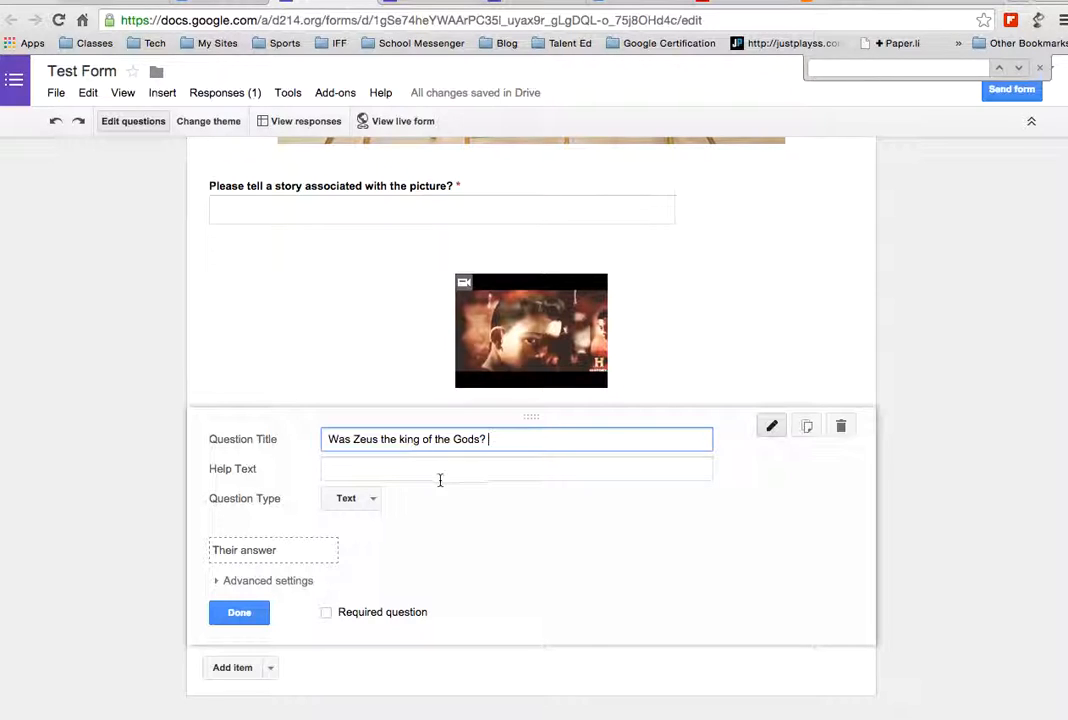
click(352, 498)
click(377, 545)
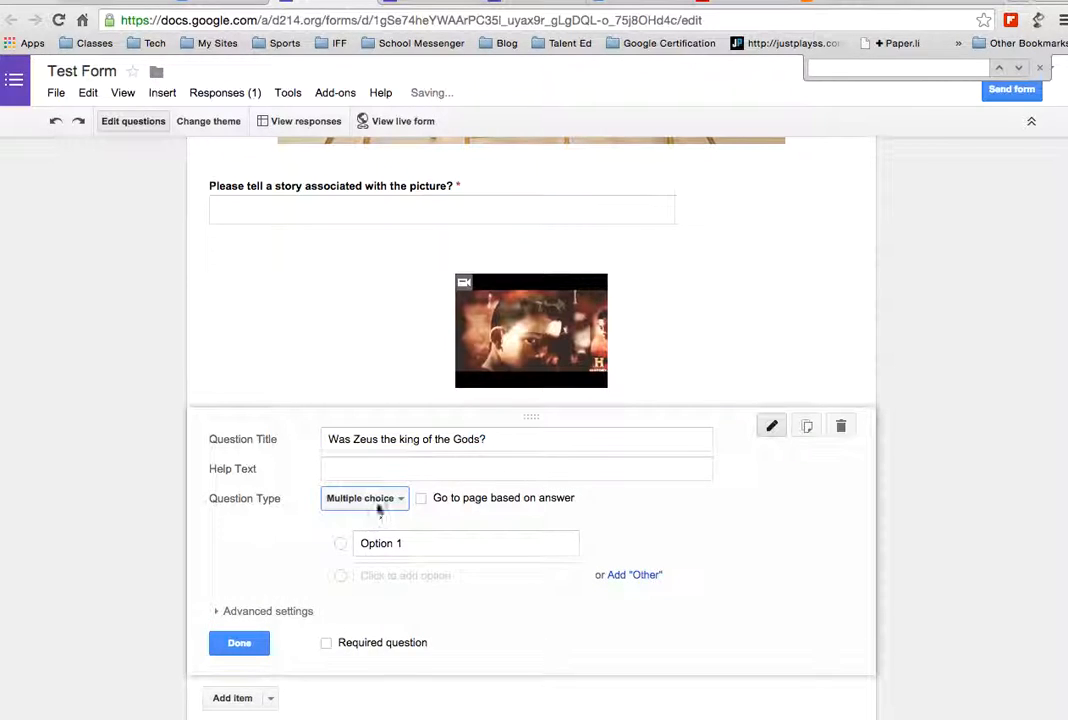
click(400, 543)
text(True)
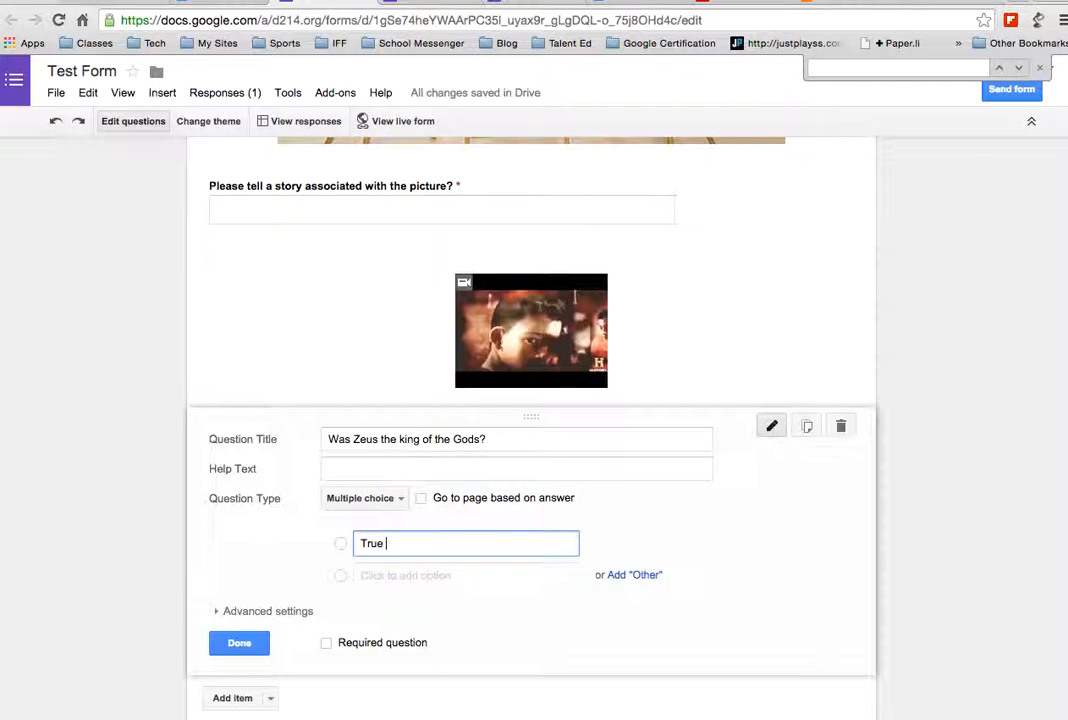
click(481, 576)
text(False)
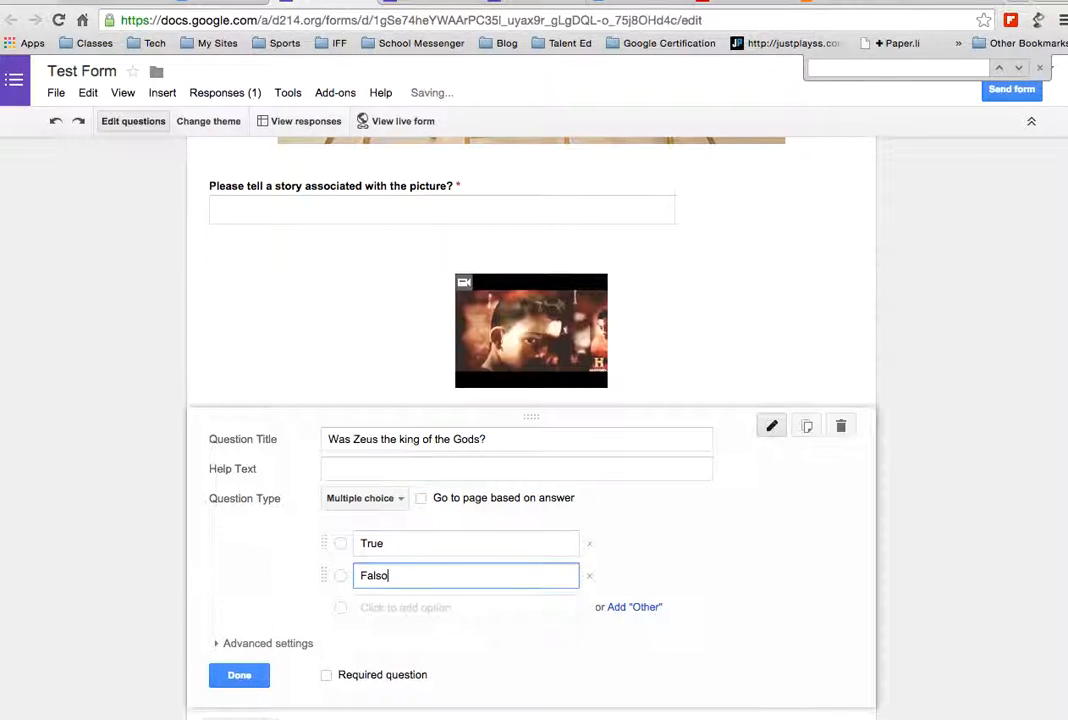
click(327, 675)
click(240, 676)
scroll(398, 508, up, 4)
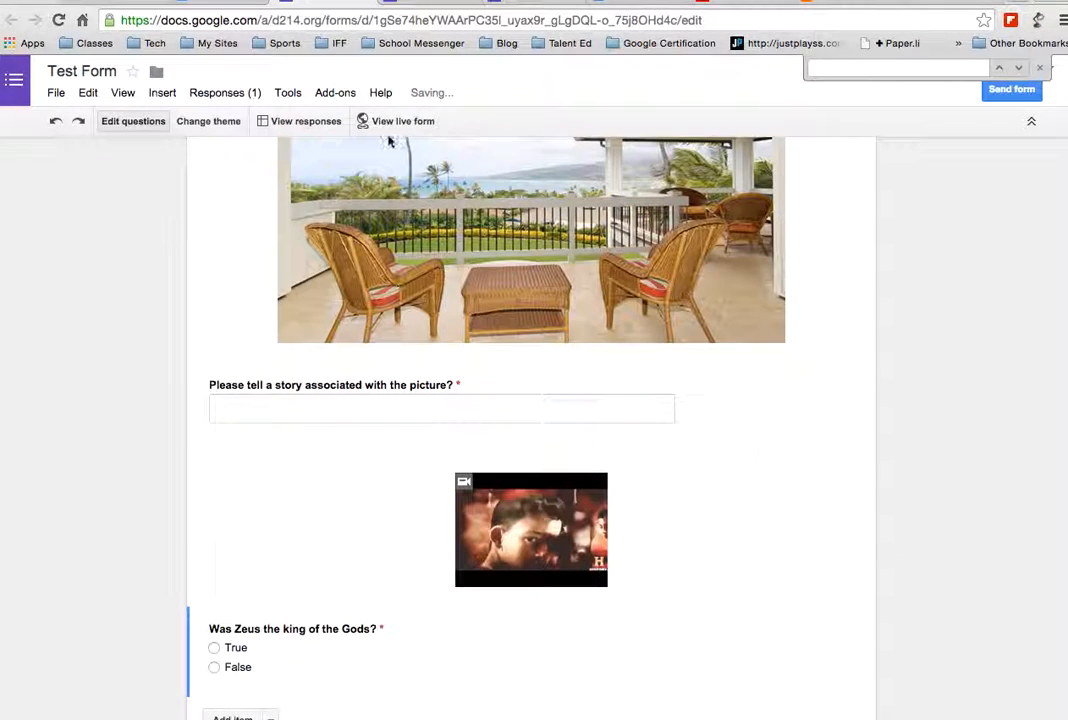
In the live form, play then pause the embedded Zeus video and scroll to the True/False question
click(397, 121)
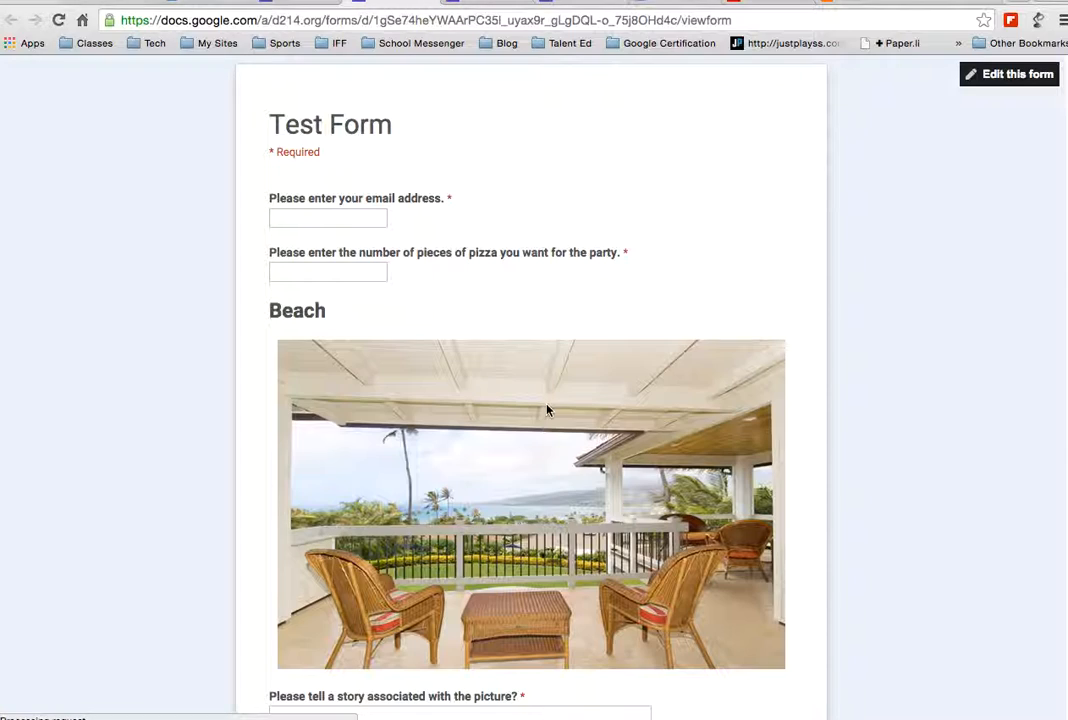
scroll(548, 410, down, 3)
scroll(548, 410, down, 5)
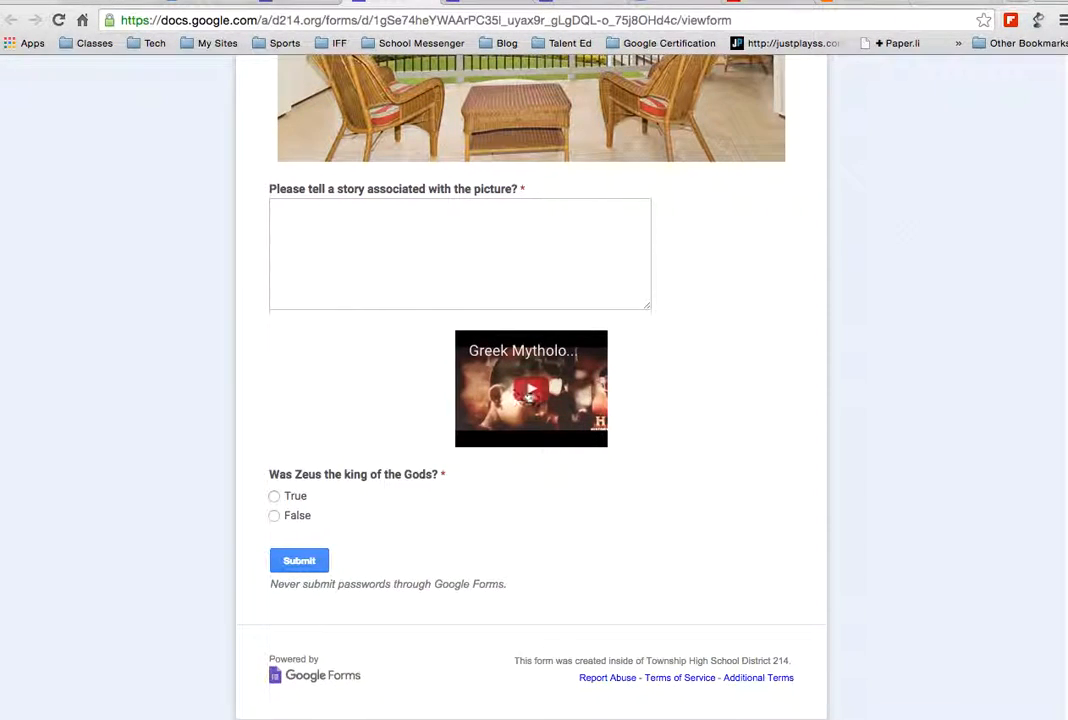
click(543, 387)
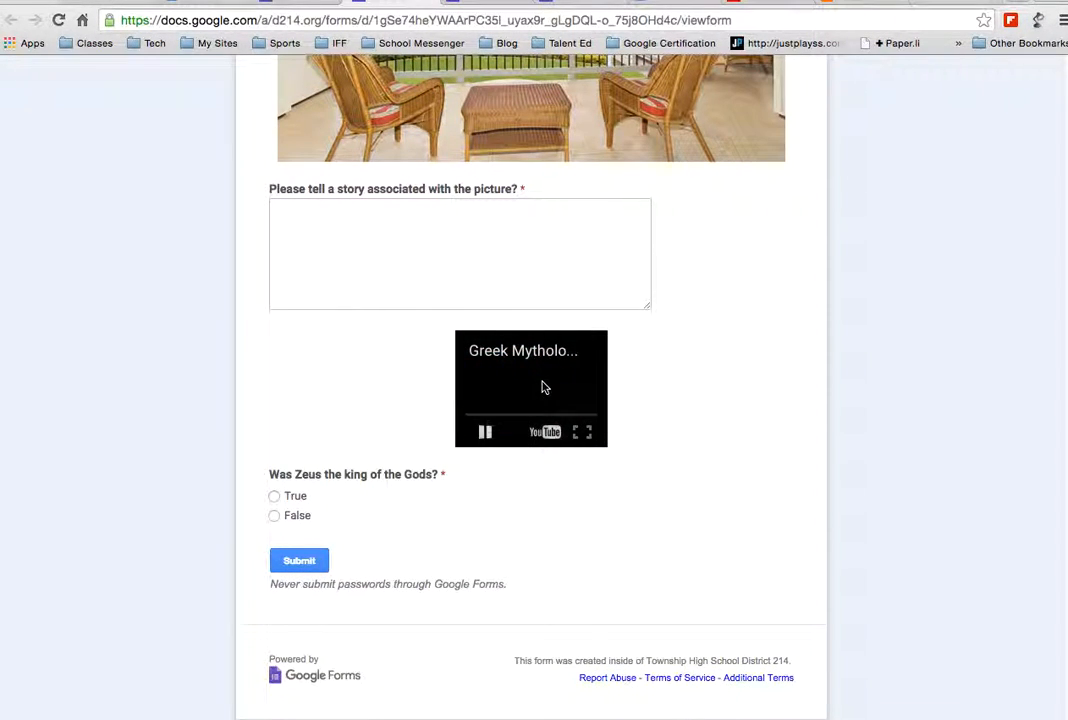
click(588, 433)
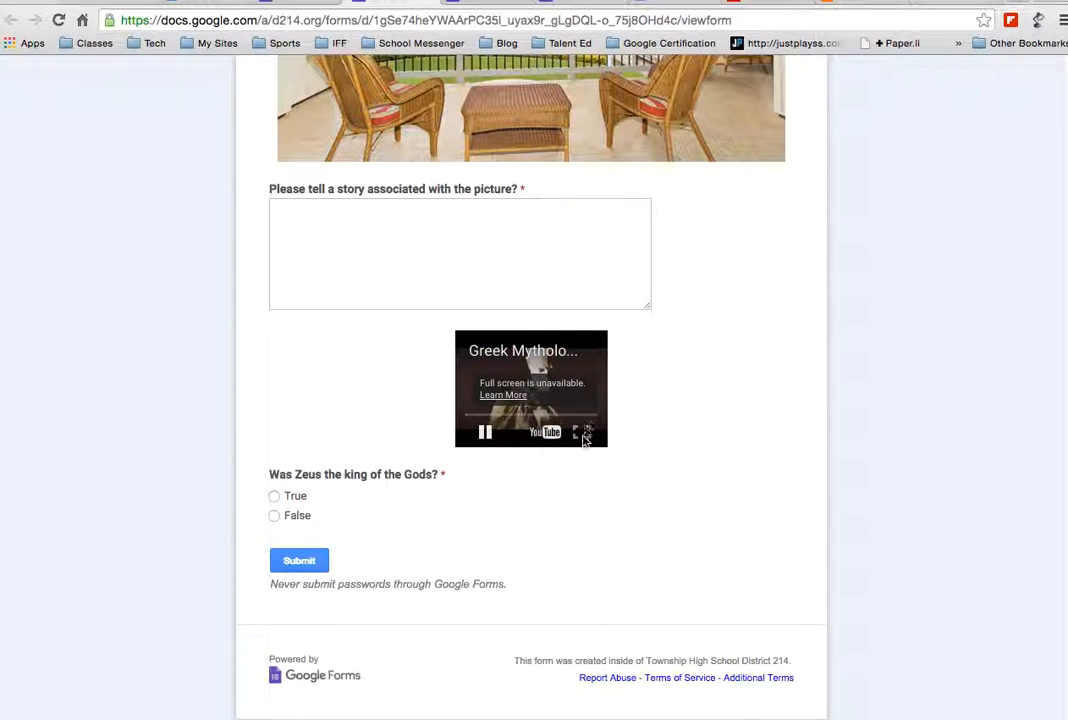
click(486, 434)
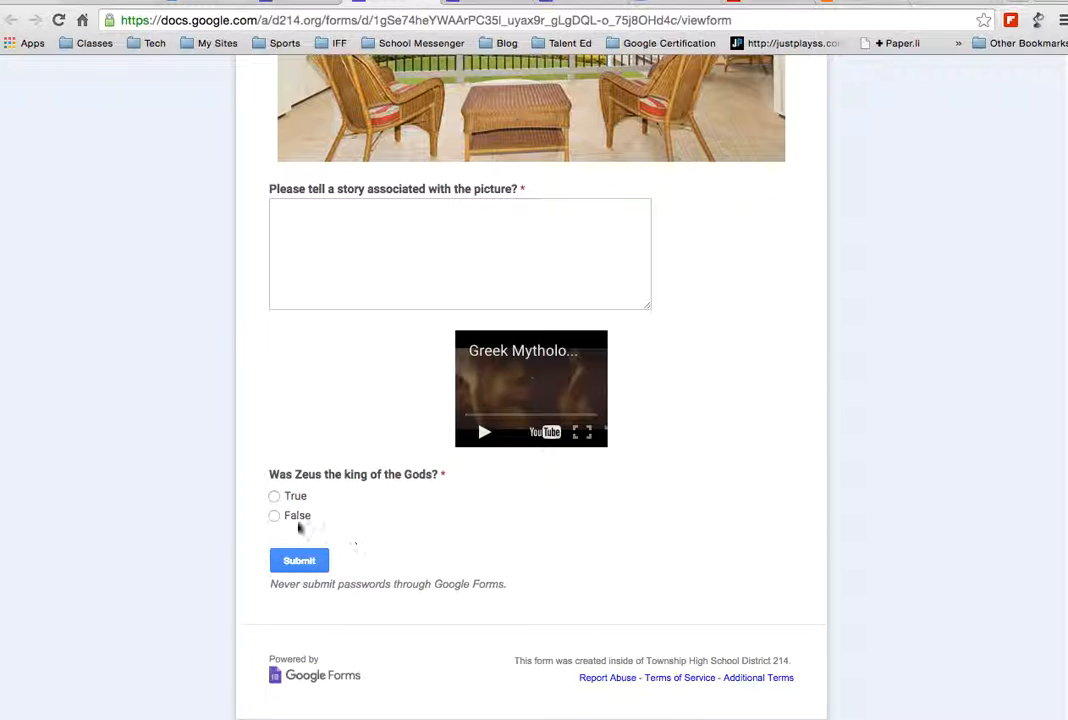
scroll(388, 512, up, 5)
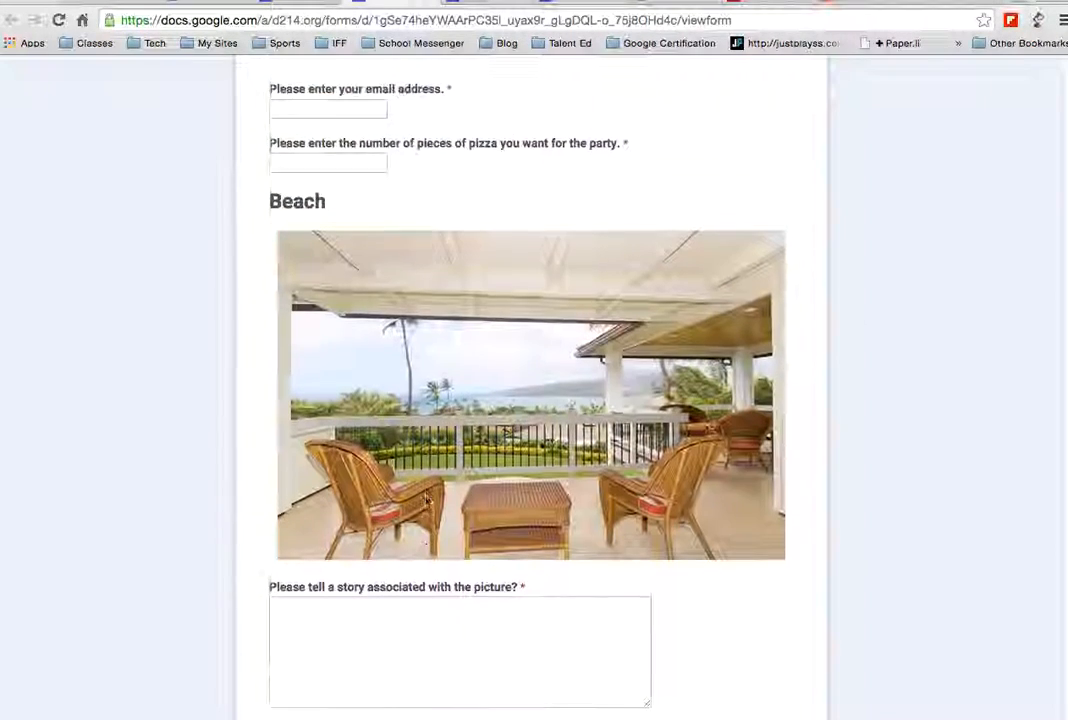
scroll(405, 320, down, 4)
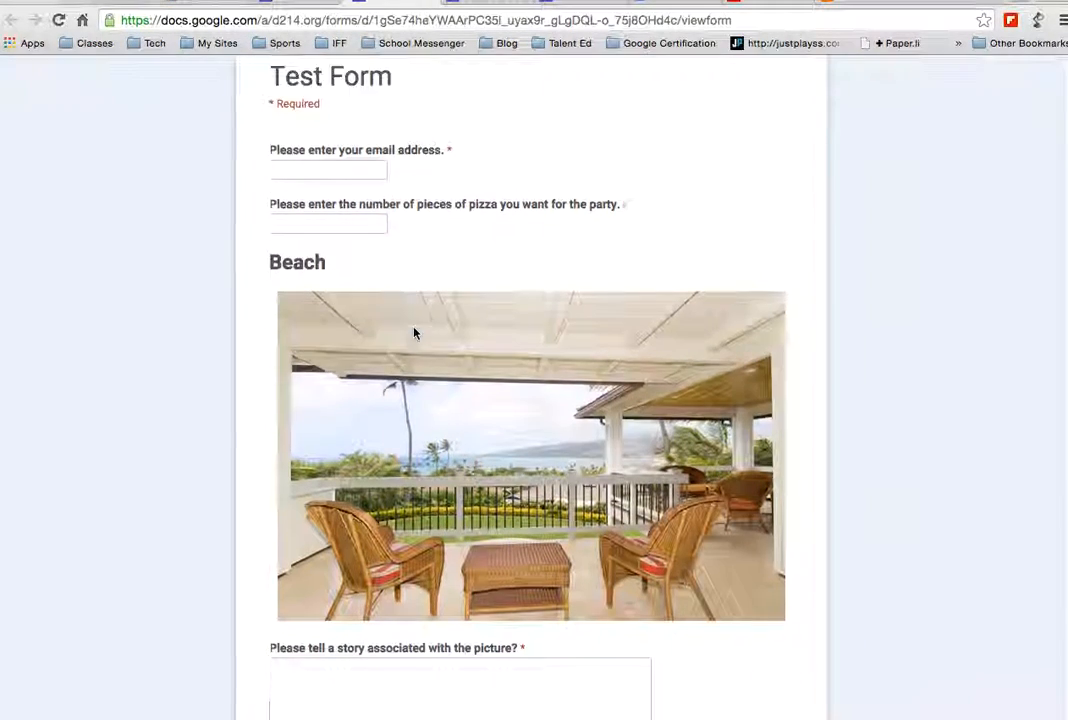
scroll(405, 538, down, 2)
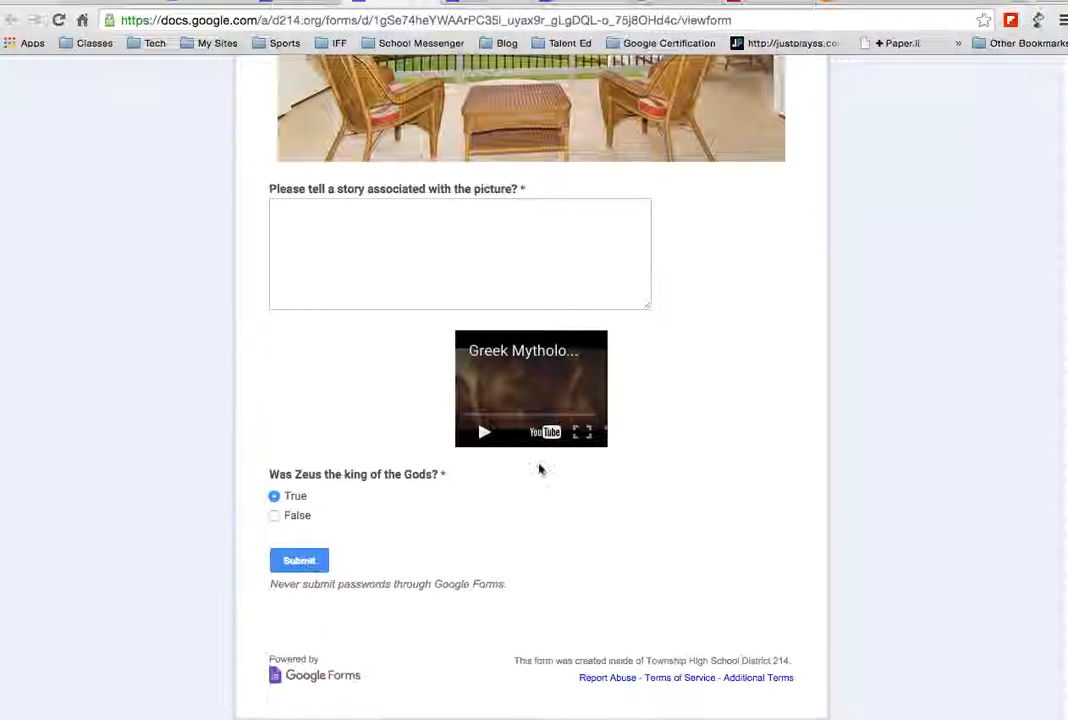